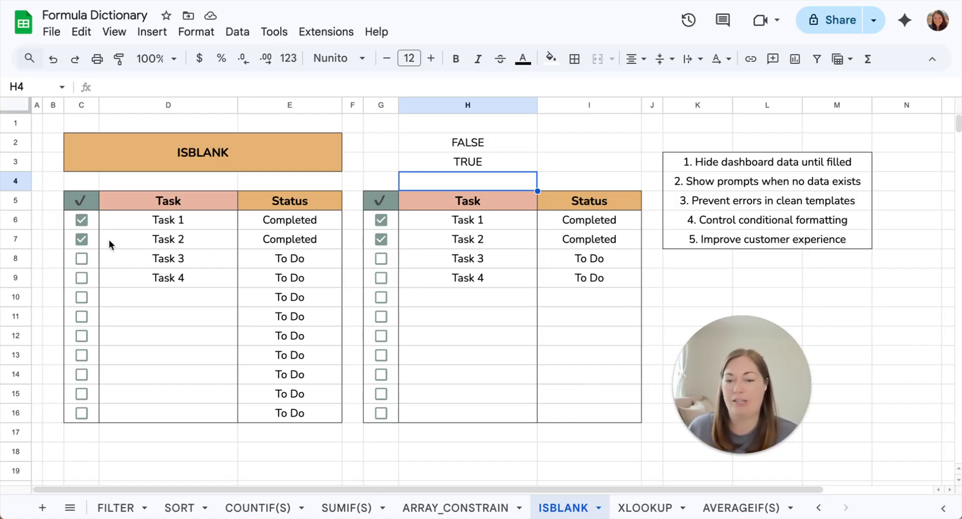
- Examine the status formulas in E6 and I10 and the empty task cells D10 and H10 beside them
{"action": "left_click", "coordinate": [295, 221]}
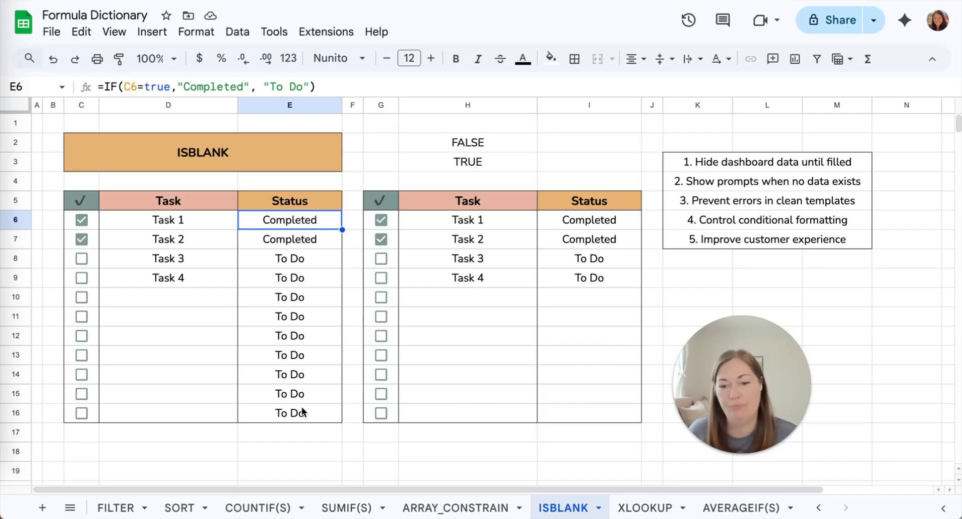
{"action": "left_click", "coordinate": [151, 299]}
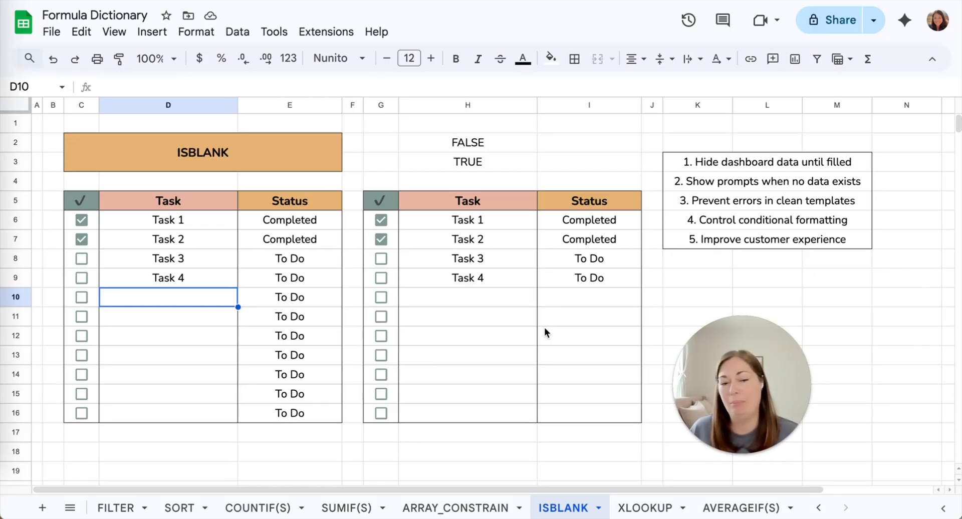
{"action": "left_click", "coordinate": [572, 302]}
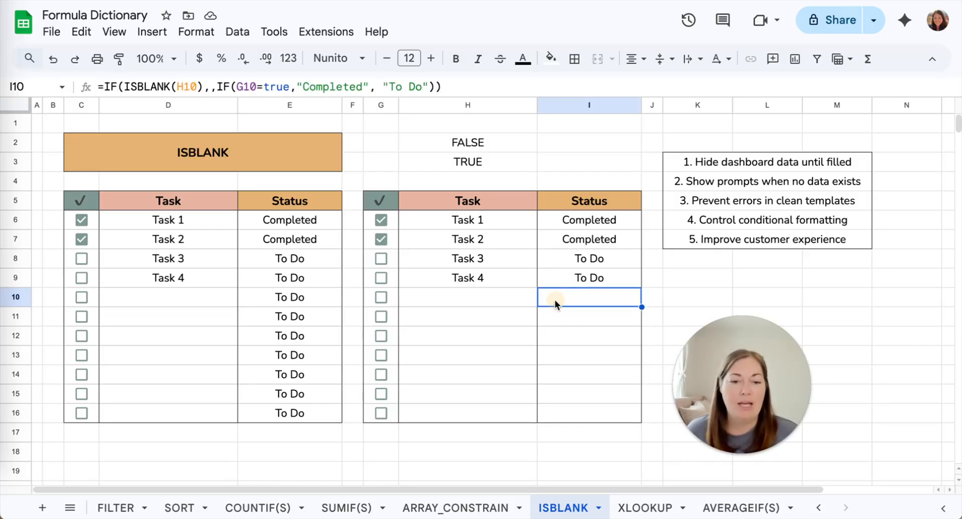
{"action": "left_click", "coordinate": [494, 300]}
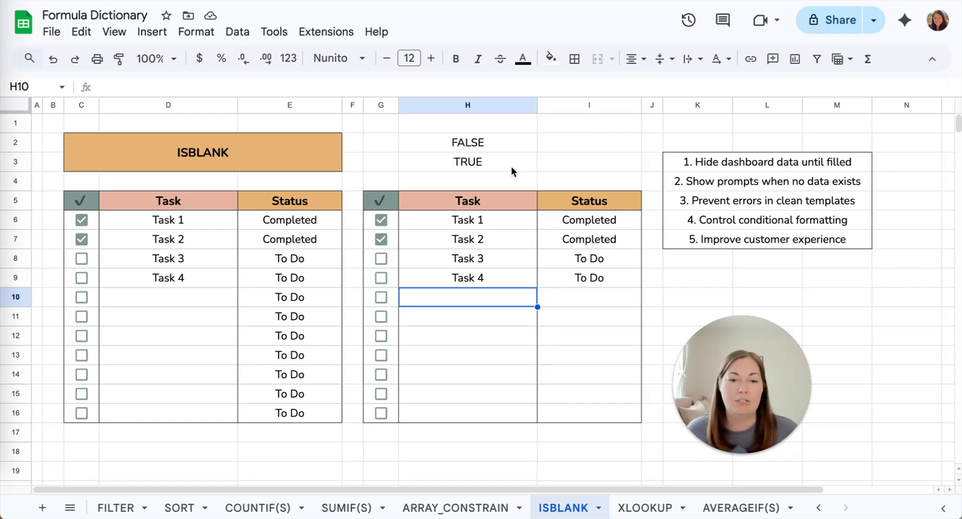
- Count the "To Do" entries in E6:E15 with a COUNTIF formula in I2, and remove that formula again
{"action": "left_click", "coordinate": [584, 142]}
{"action": "type", "text": "=count"}
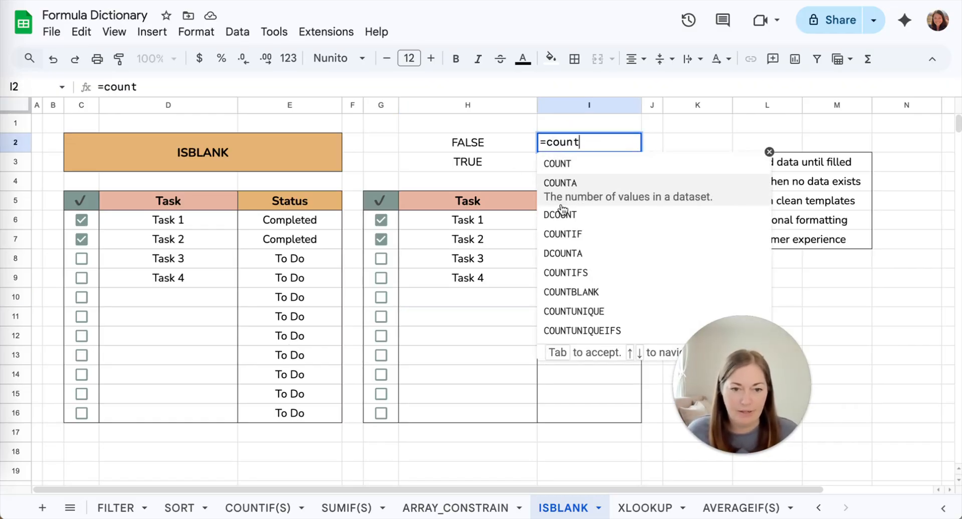
{"action": "left_click", "coordinate": [567, 234]}
{"action": "left_click_drag", "start_coordinate": [308, 223], "coordinate": [314, 405]}
{"action": "type", "text": ",\"To Do\")"}
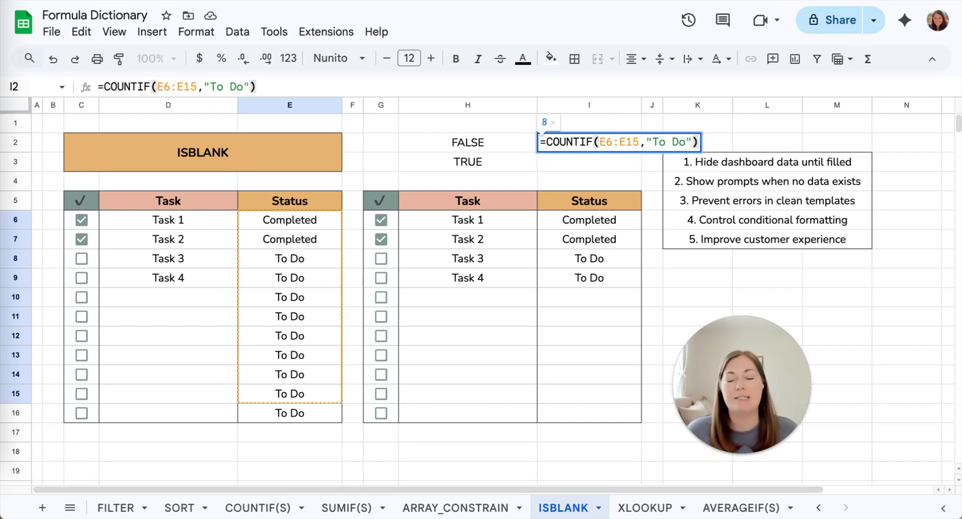
{"action": "key", "text": "Return"}
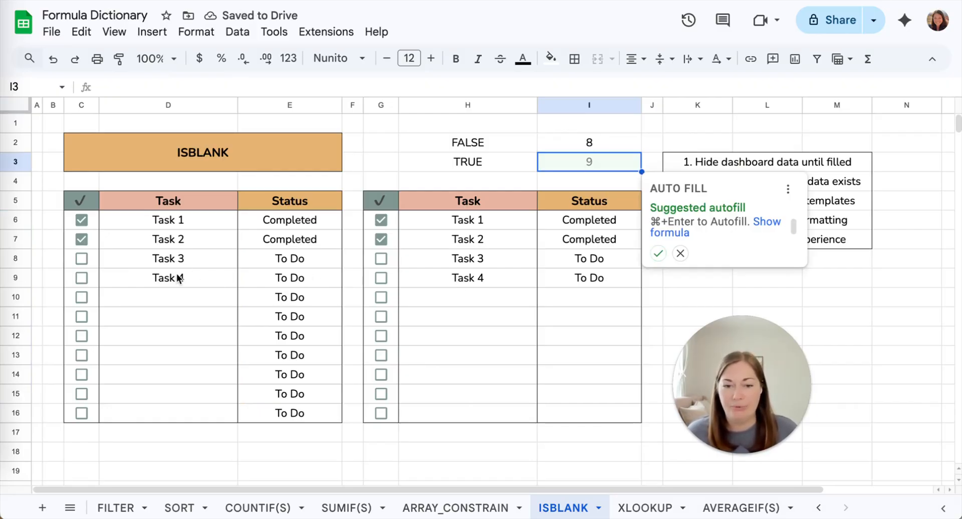
{"action": "left_click", "coordinate": [611, 138]}
{"action": "key", "text": "Delete"}
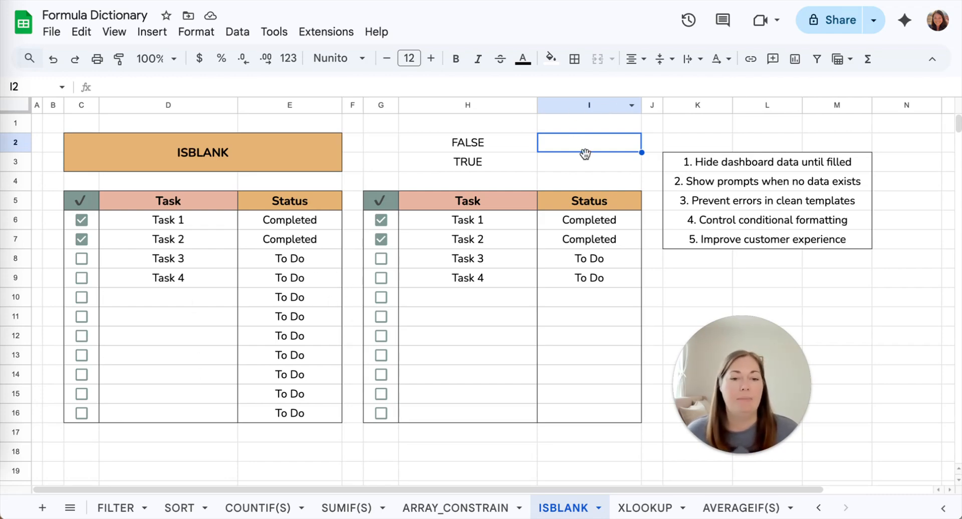
- Clear the two ISBLANK formulas in H2:H3 above the second task table
{"action": "scroll", "coordinate": [570, 158], "scroll_direction": "right", "scroll_amount": 3}
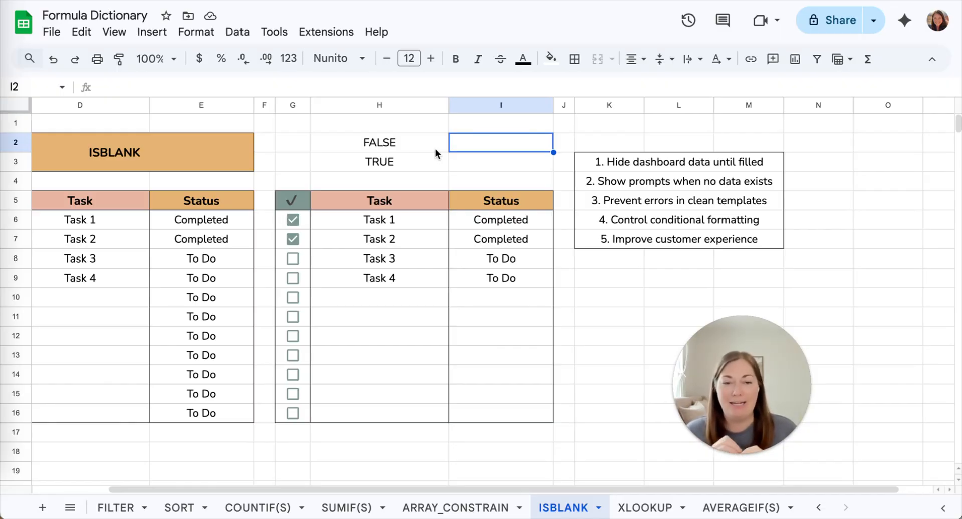
{"action": "left_click", "coordinate": [393, 144]}
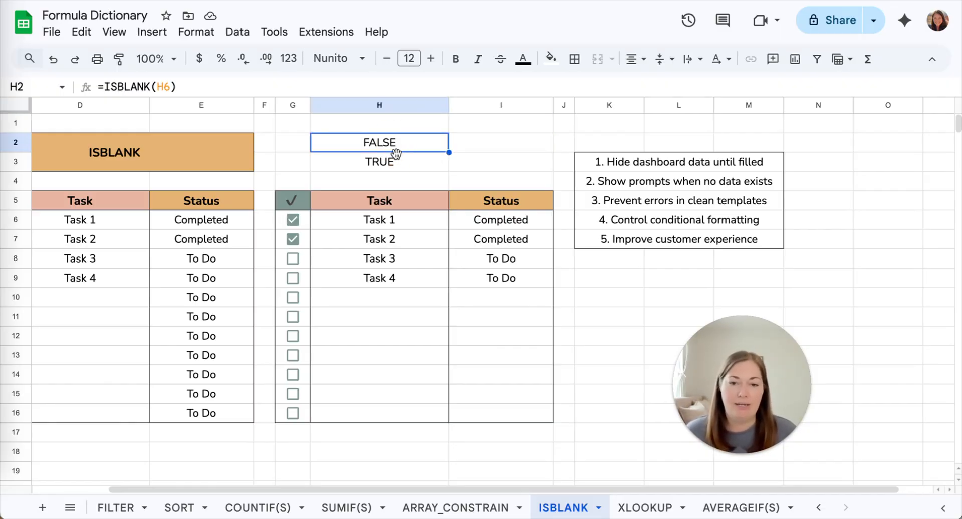
{"action": "left_click_drag", "start_coordinate": [396, 153], "coordinate": [397, 159]}
{"action": "key", "text": "Delete"}
- Enter =ISBLANK(H6) in H2 to test whether the first task cell of the second table is empty
{"action": "left_click", "coordinate": [381, 142]}
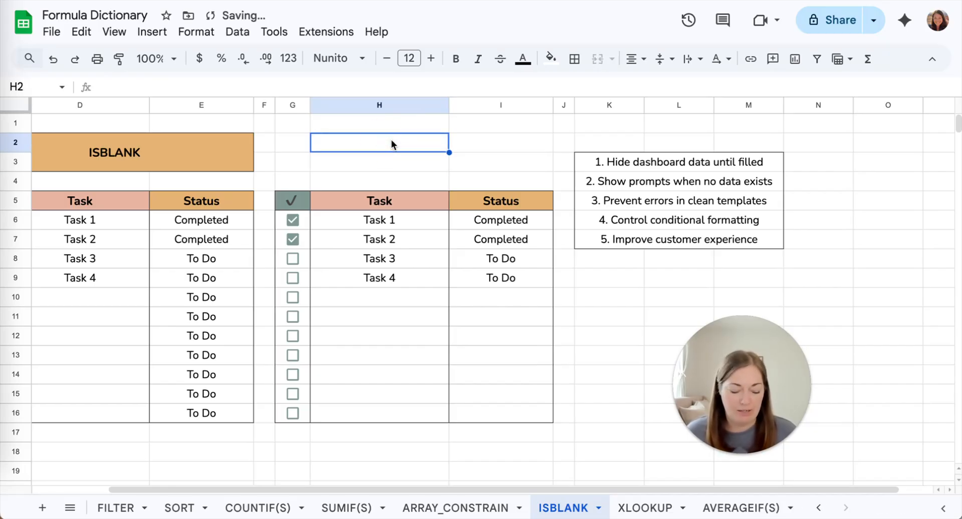
{"action": "scroll", "coordinate": [390, 139], "scroll_direction": "left", "scroll_amount": 1}
{"action": "type", "text": "="}
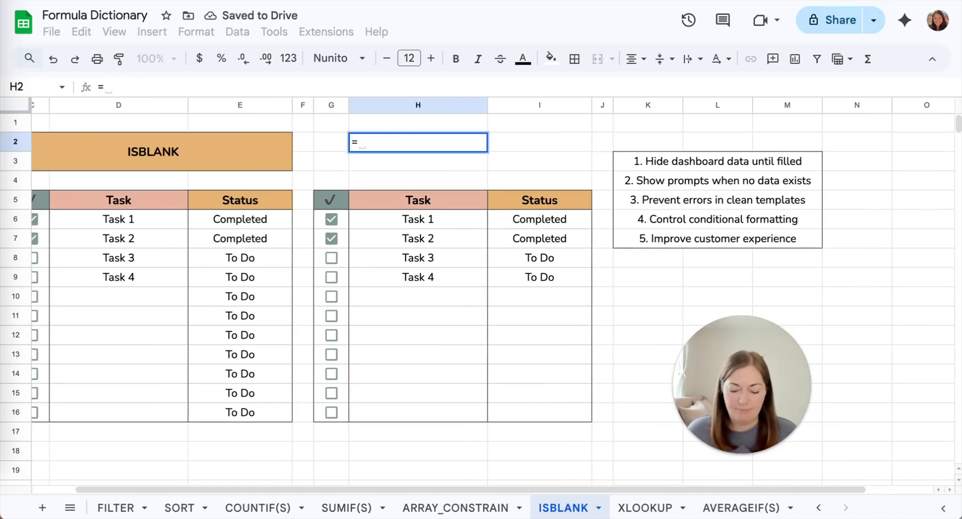
{"action": "type", "text": "isbl"}
{"action": "key", "text": "Tab"}
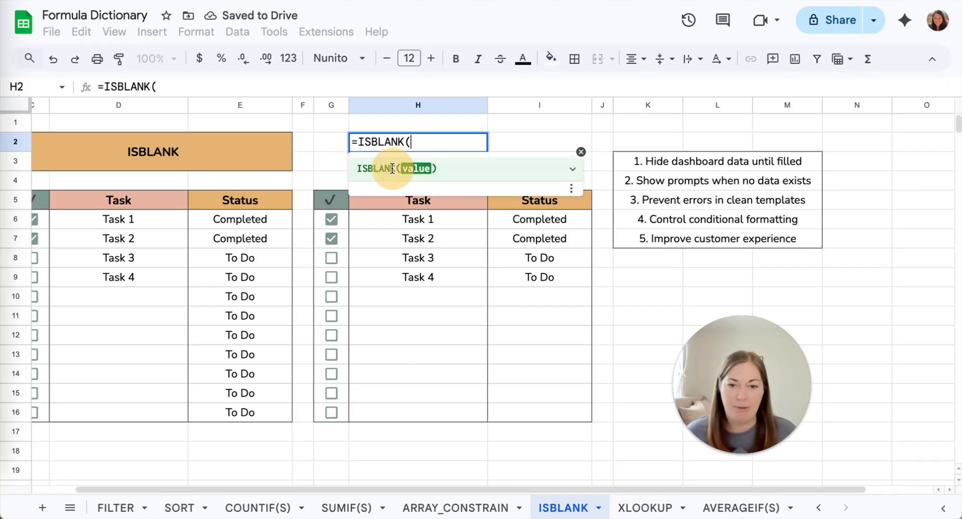
{"action": "left_click", "coordinate": [414, 224]}
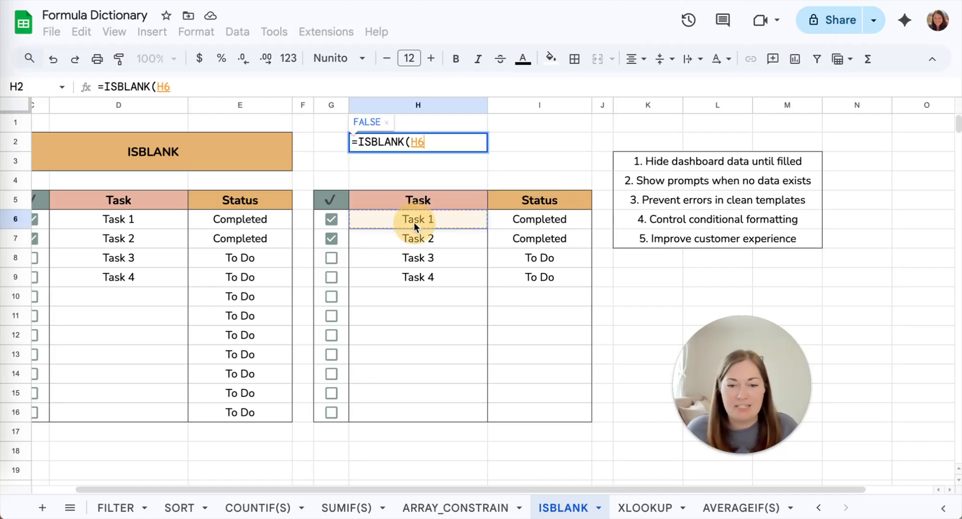
{"action": "type", "text": ")"}
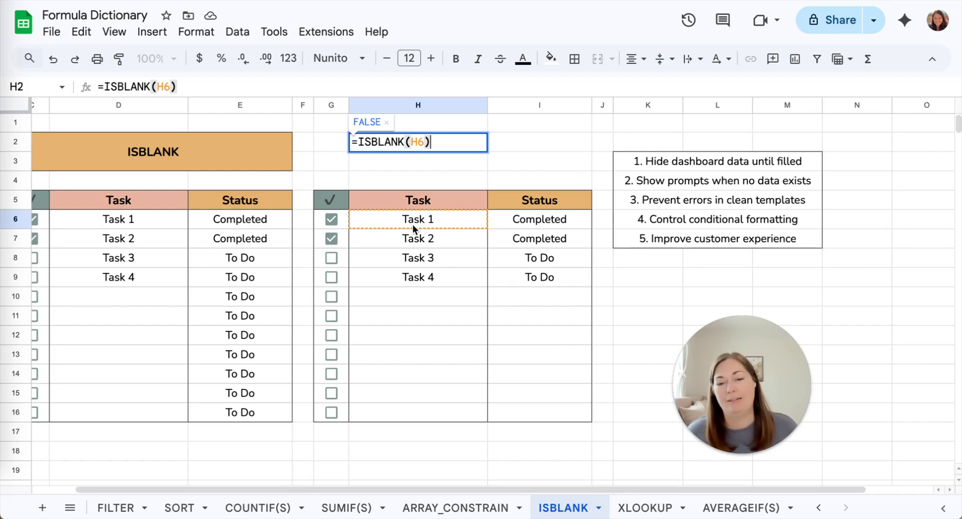
{"action": "key", "text": "Return"}
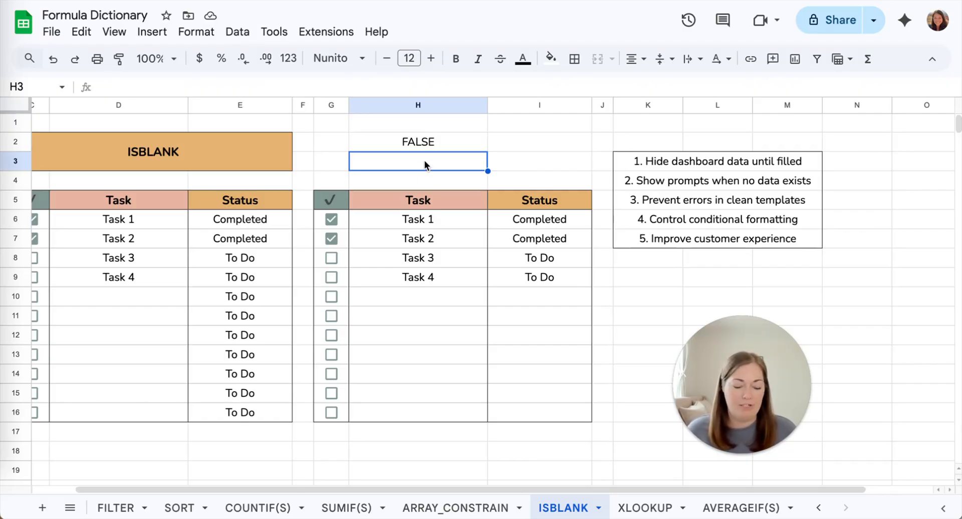
- Enter =ISBLANK(H13) in H3 to test an unfilled task cell of the second table
{"action": "type", "text": "=isbl"}
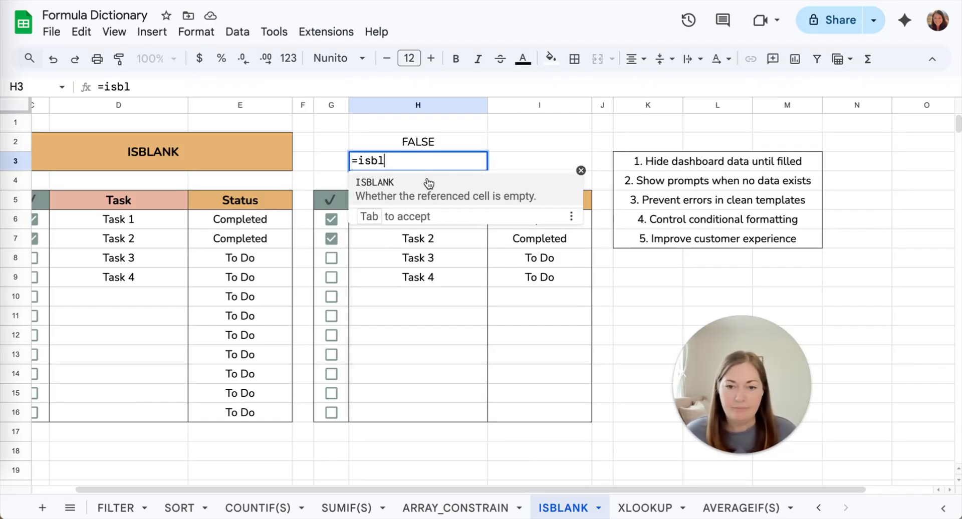
{"action": "left_click", "coordinate": [461, 203]}
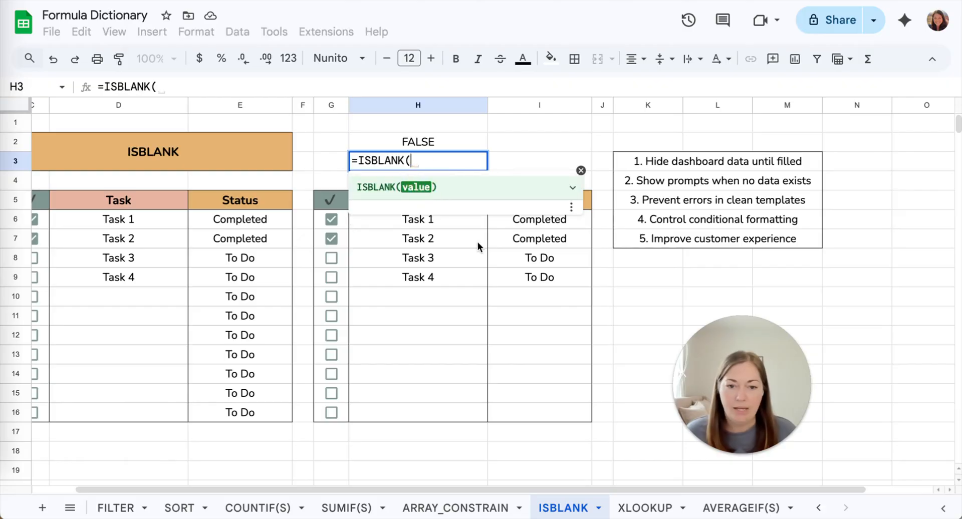
{"action": "left_click", "coordinate": [445, 354]}
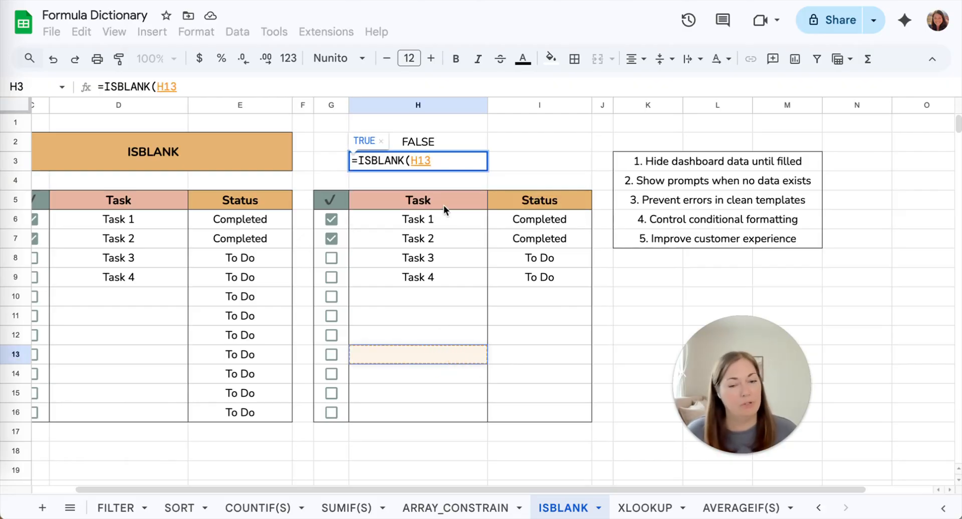
{"action": "type", "text": ")"}
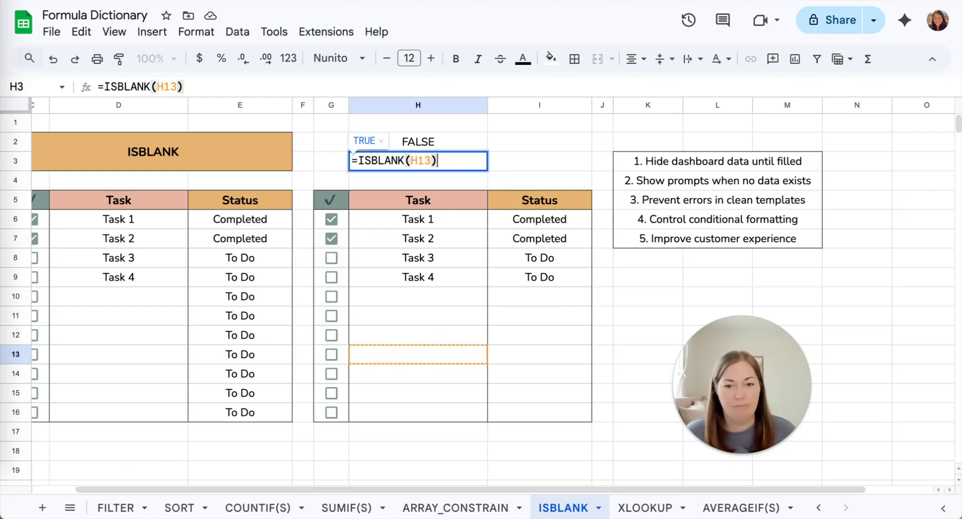
{"action": "key", "text": "Return"}
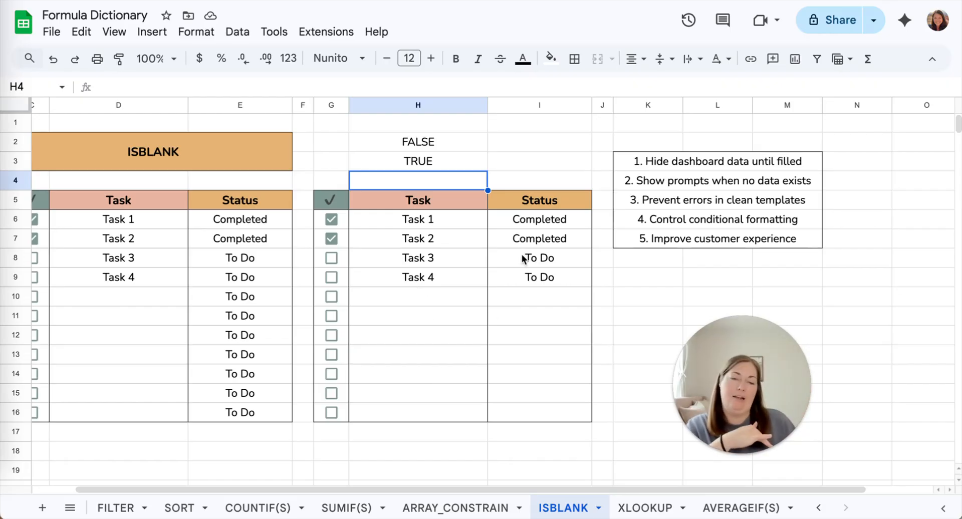
- Clear all status formulas in I6:I16 of the second task table
{"action": "left_click", "coordinate": [520, 219]}
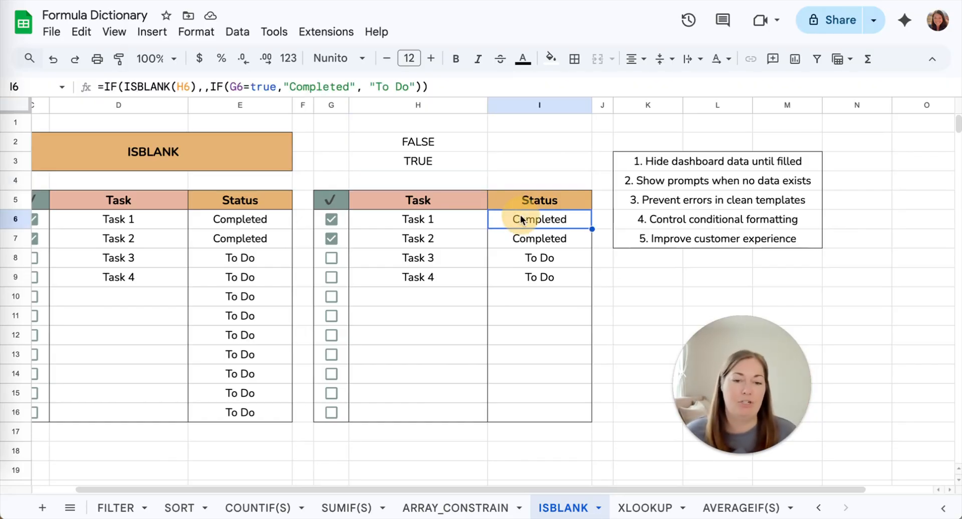
{"action": "left_click", "coordinate": [533, 411], "text": "shift"}
{"action": "key", "text": "Delete"}
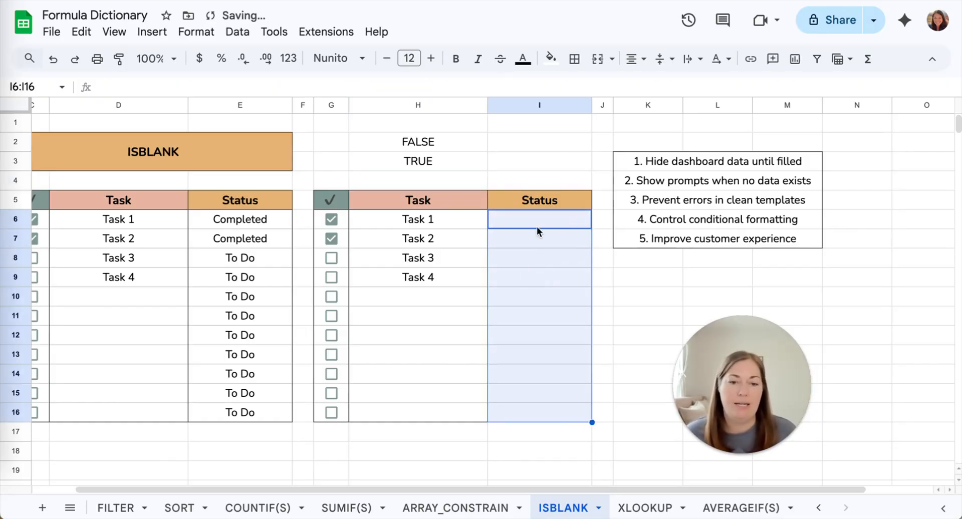
- Review the status formula in E6 of the first task table
{"action": "left_click", "coordinate": [209, 217]}
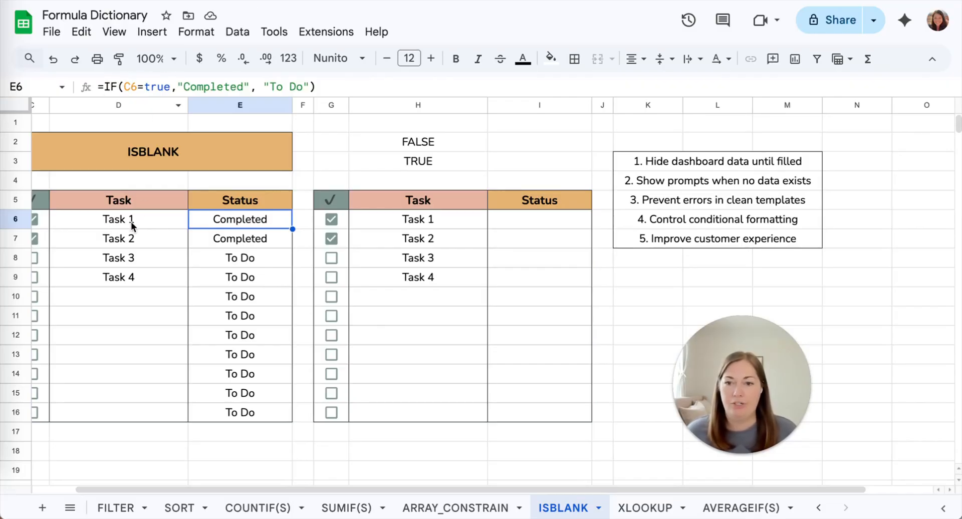
{"action": "scroll", "coordinate": [120, 222], "scroll_direction": "left", "scroll_amount": 2}
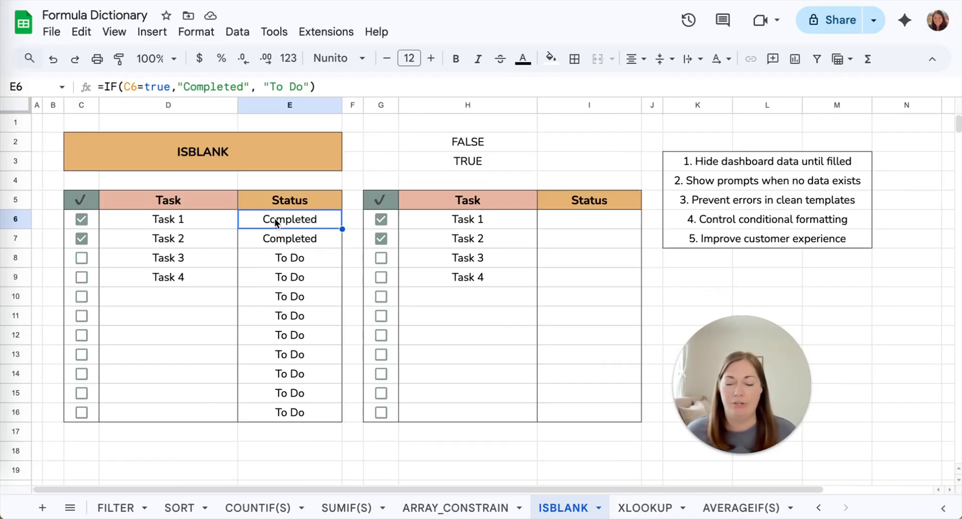
{"action": "scroll", "coordinate": [254, 218], "scroll_direction": "right", "scroll_amount": 3}
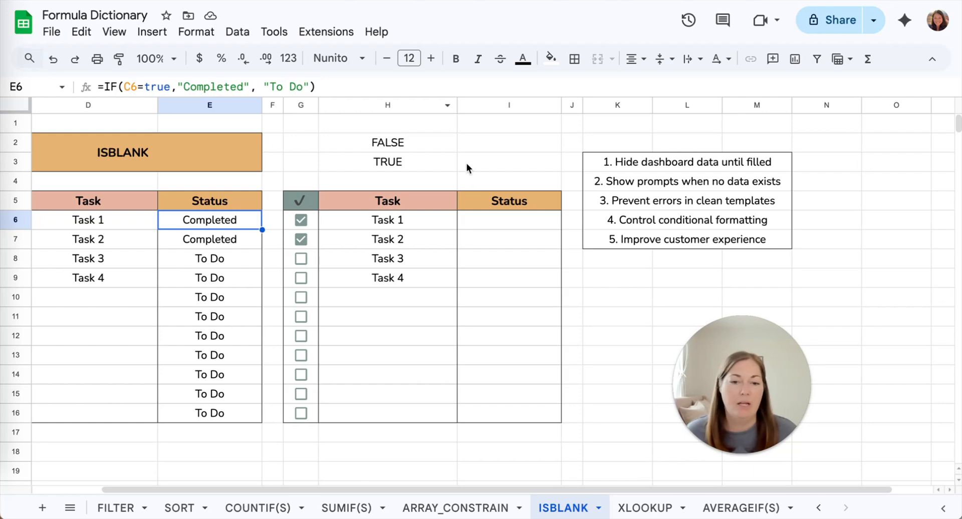
- Begin the status formula in I6 with =IF(ISBLANK(H6), to test whether the first task cell is empty
{"action": "left_click", "coordinate": [479, 218]}
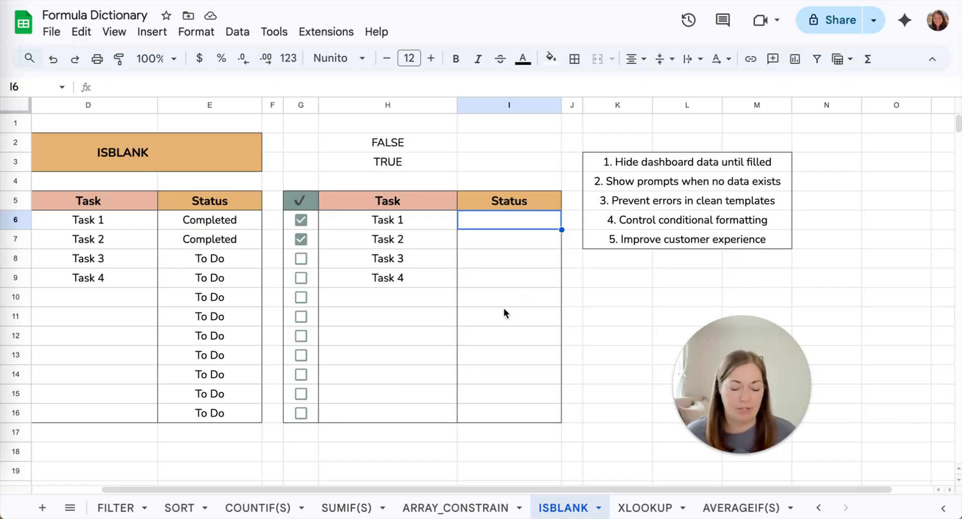
{"action": "type", "text": "=IF("}
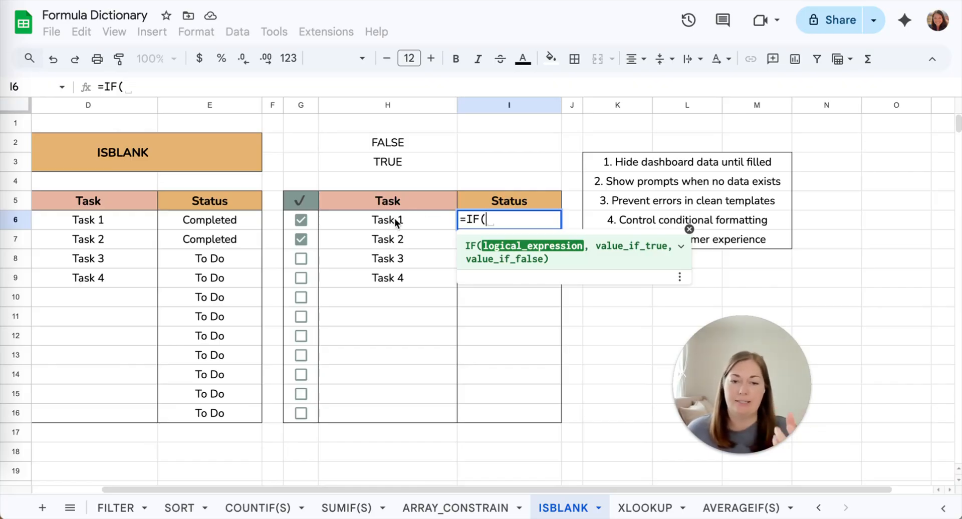
{"action": "type", "text": "isbln"}
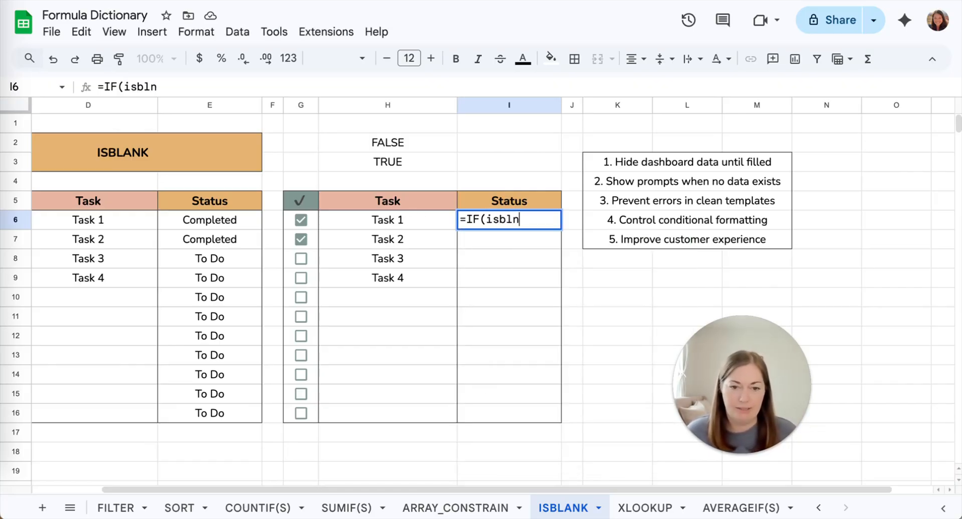
{"action": "key", "text": "BackSpace"}
{"action": "key", "text": "Tab"}
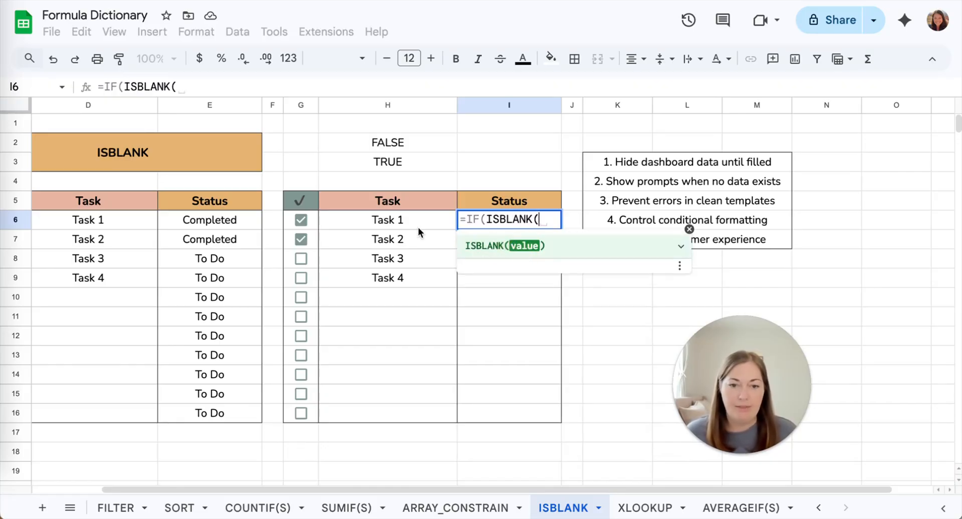
{"action": "left_click", "coordinate": [401, 220]}
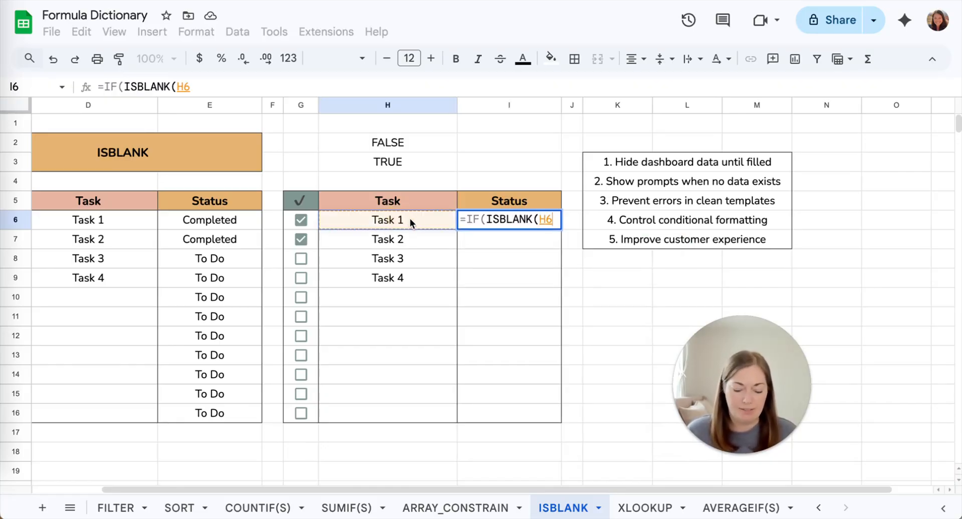
{"action": "type", "text": ")"}
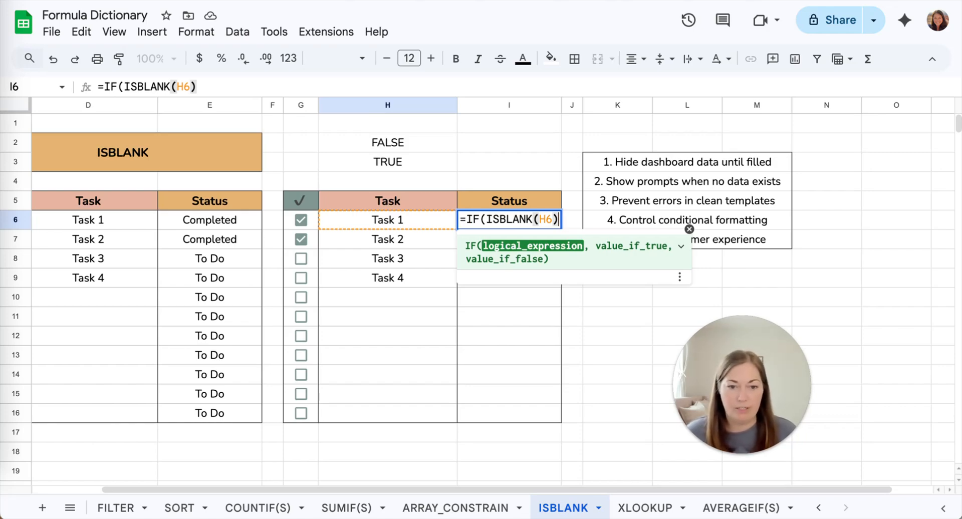
{"action": "type", "text": ","}
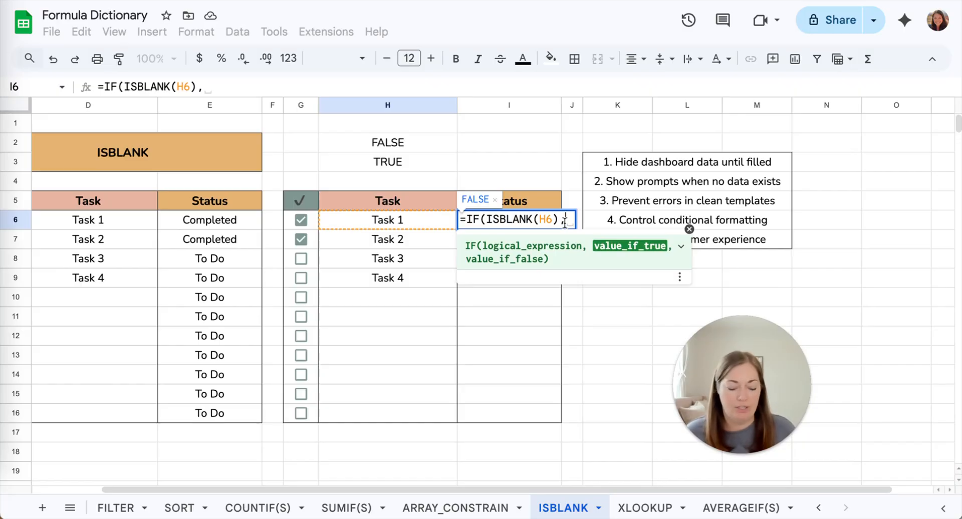
- Try "Add a to do" as the value-if-true text in the I6 formula, and remove it again
{"action": "type", "text": "\""}
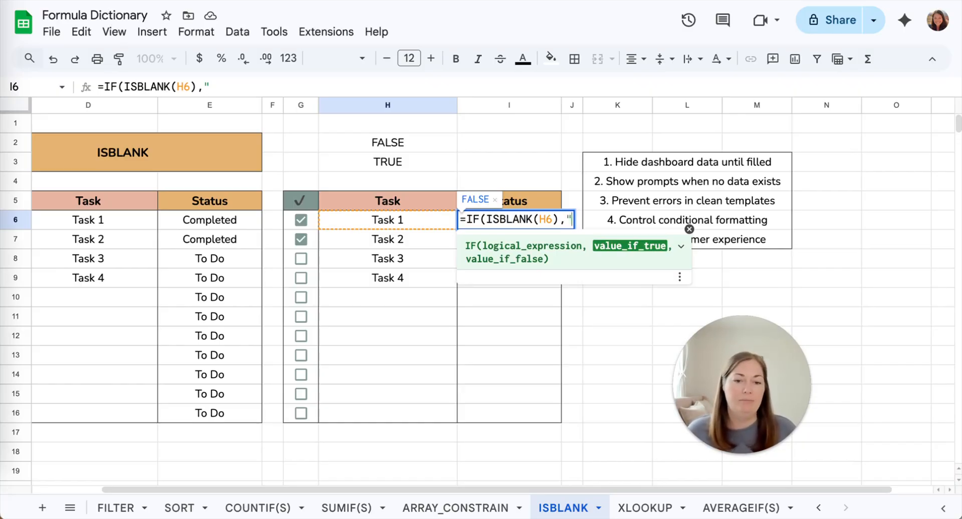
{"action": "type", "text": "Add a "}
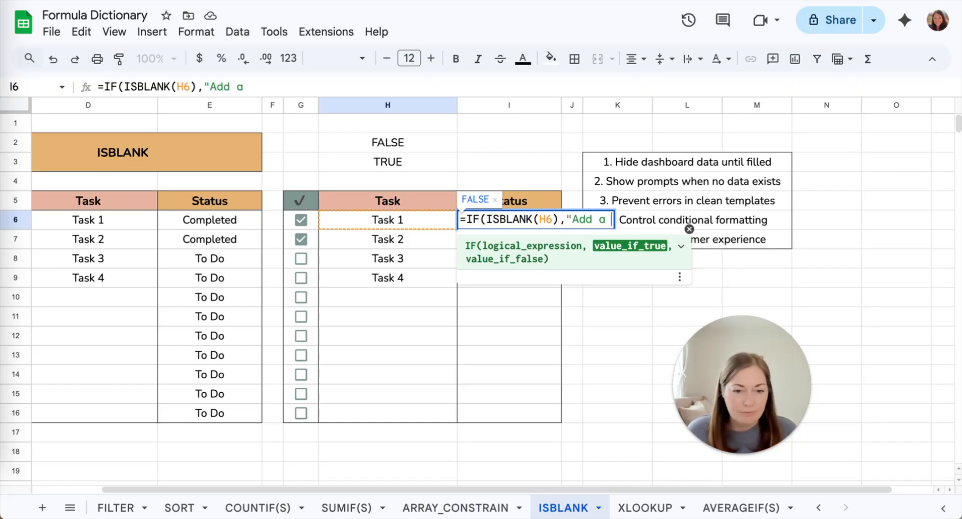
{"action": "type", "text": "to do\""}
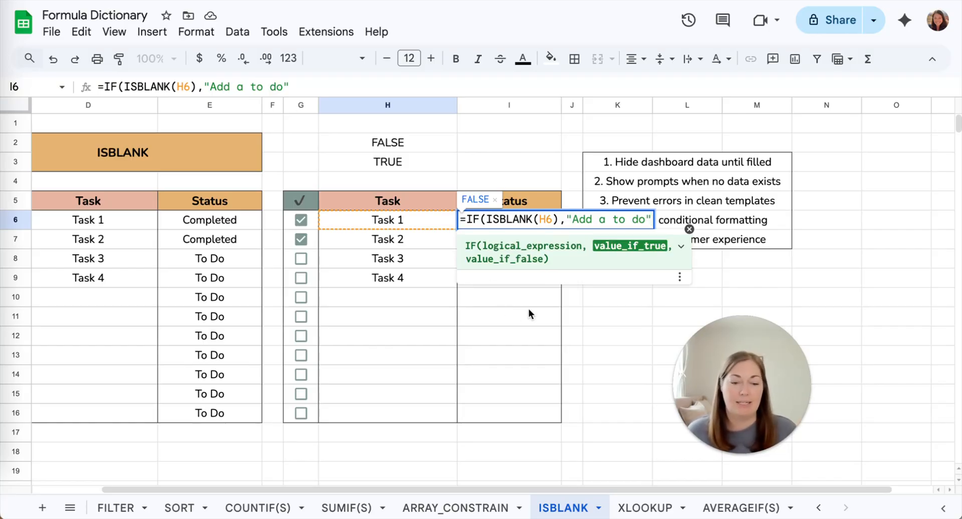
{"action": "left_click_drag", "start_coordinate": [651, 220], "coordinate": [564, 216]}
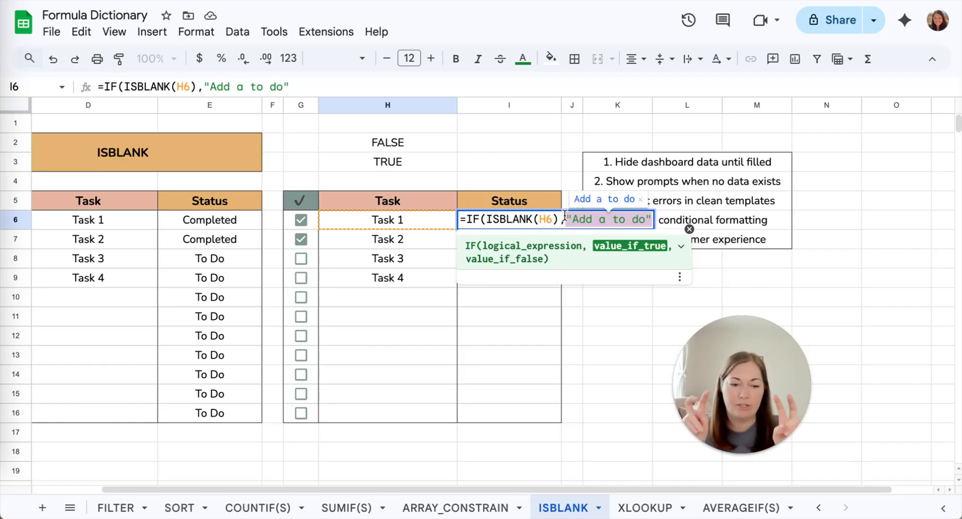
{"action": "key", "text": "BackSpace"}
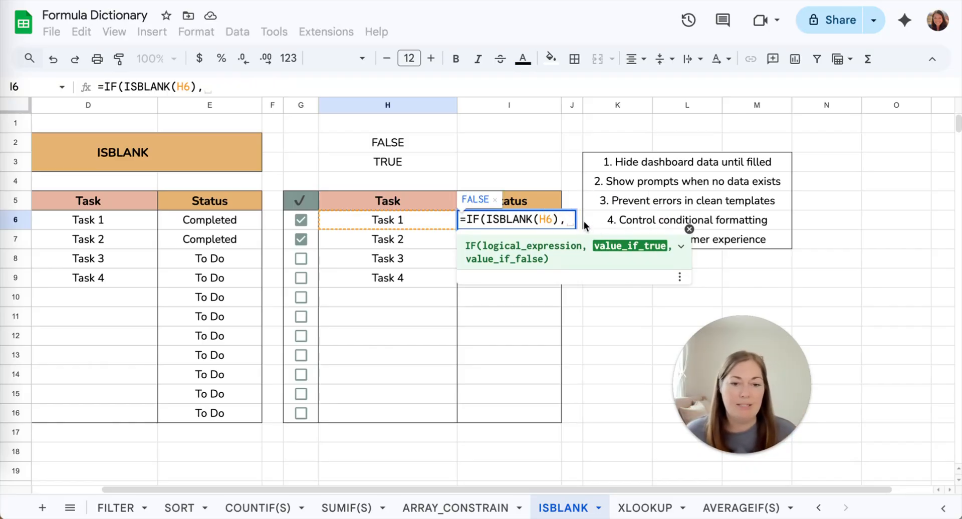
- Leave the value-if-true argument empty in the I6 formula and nest IF(G6=true as its value if false
{"action": "type", "text": ","}
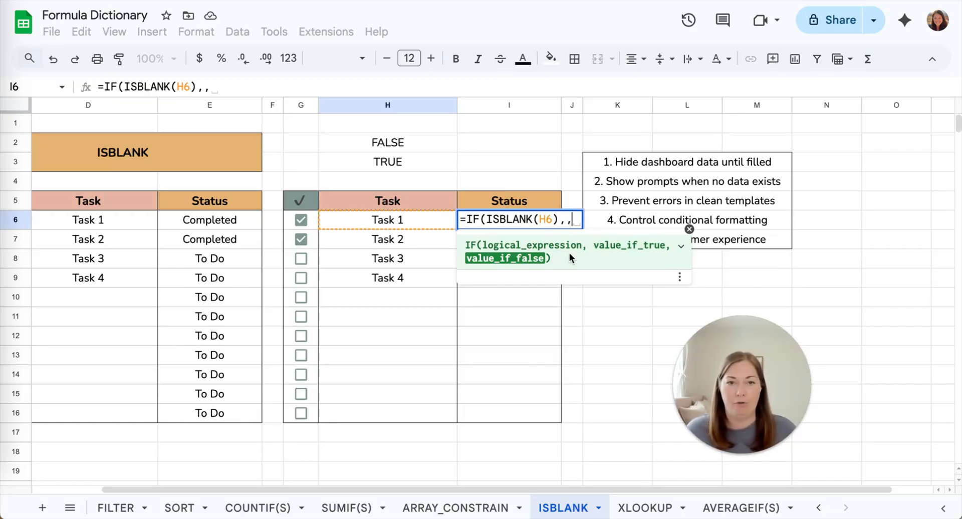
{"action": "type", "text": "IF"}
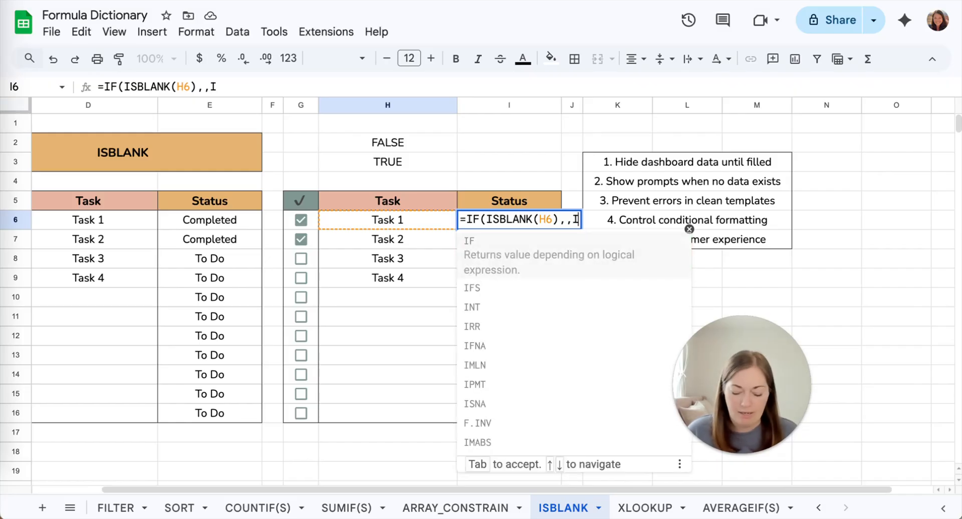
{"action": "left_click", "coordinate": [565, 252]}
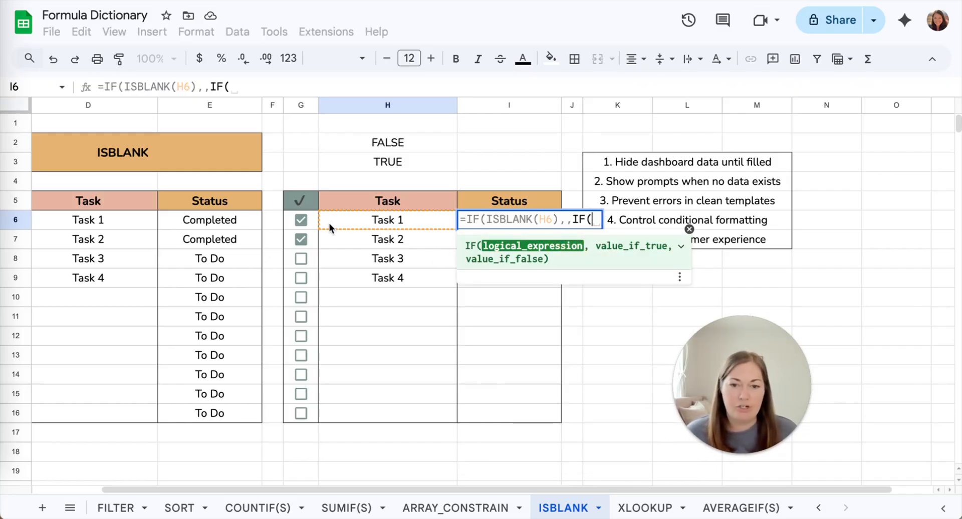
{"action": "left_click_drag", "start_coordinate": [316, 222], "coordinate": [312, 413]}
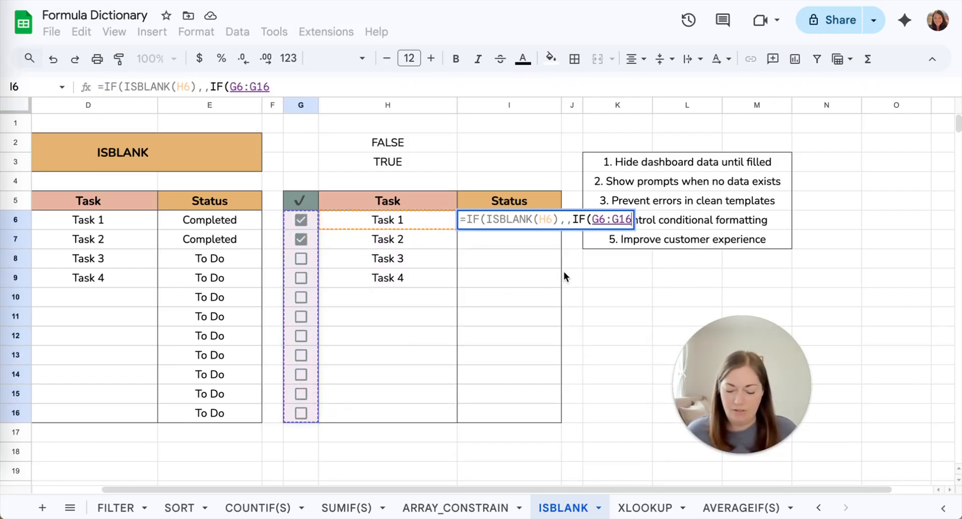
{"action": "key", "text": "BackSpace"}
{"action": "key", "text": "BackSpace"}
{"action": "key", "text": "BackSpace"}
{"action": "key", "text": "BackSpace"}
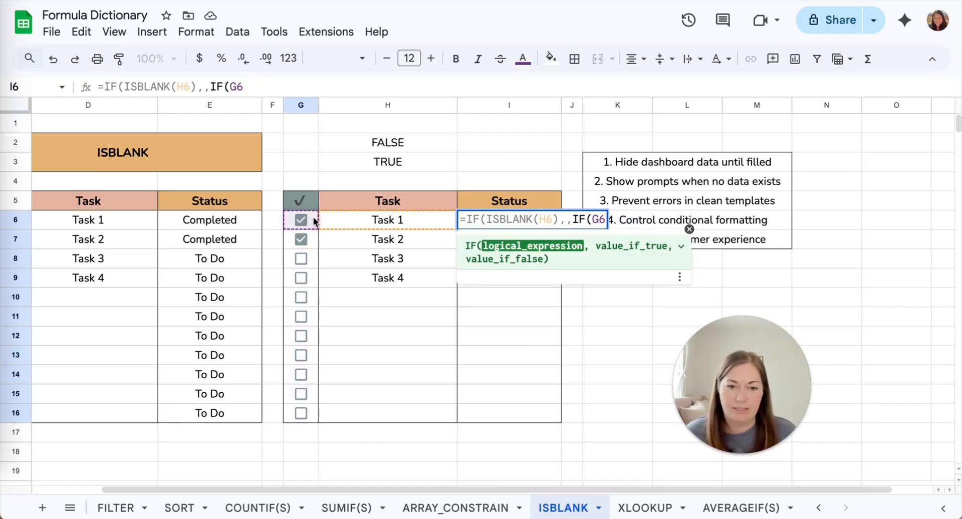
{"action": "type", "text": "=true"}
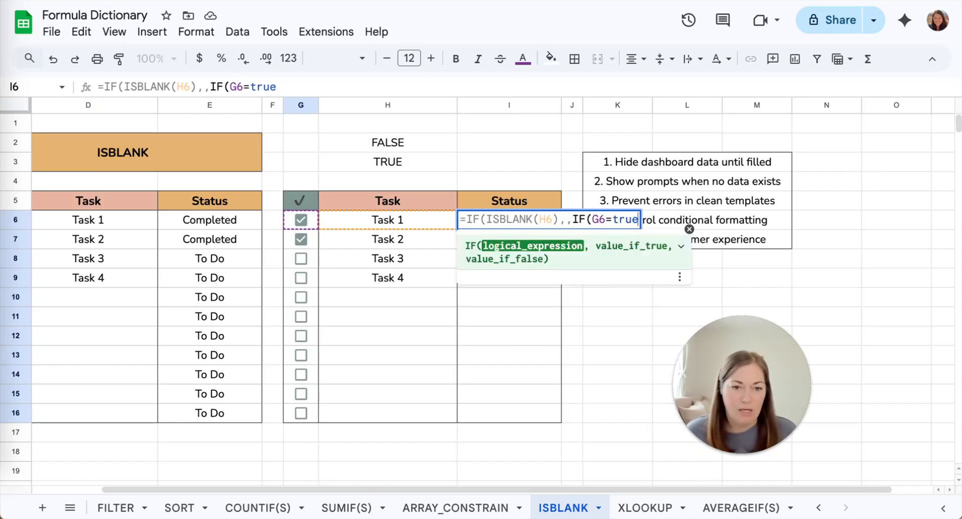
- Finish the I6 formula's nested IF with "Completed" if true and "To Do" if false, and fill it down to I16
{"action": "type", "text": ","}
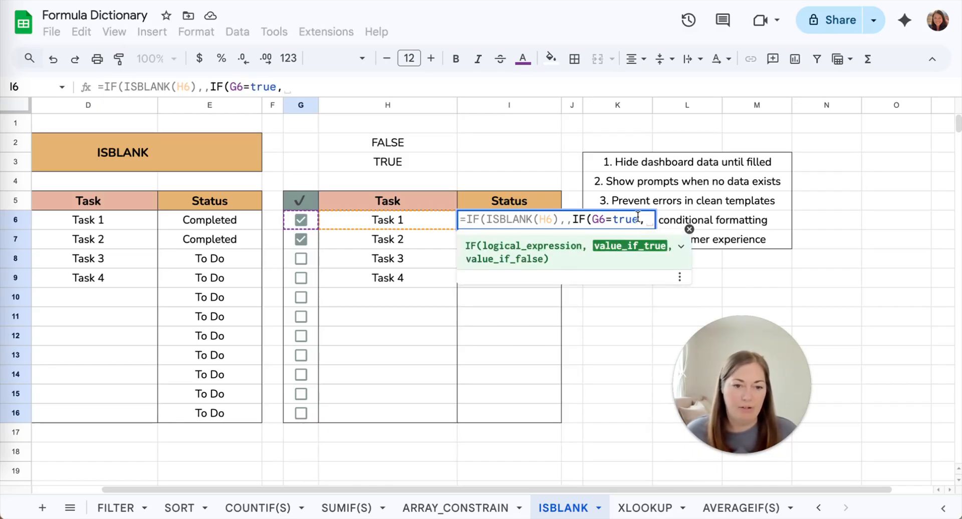
{"action": "type", "text": "\"Completed\""}
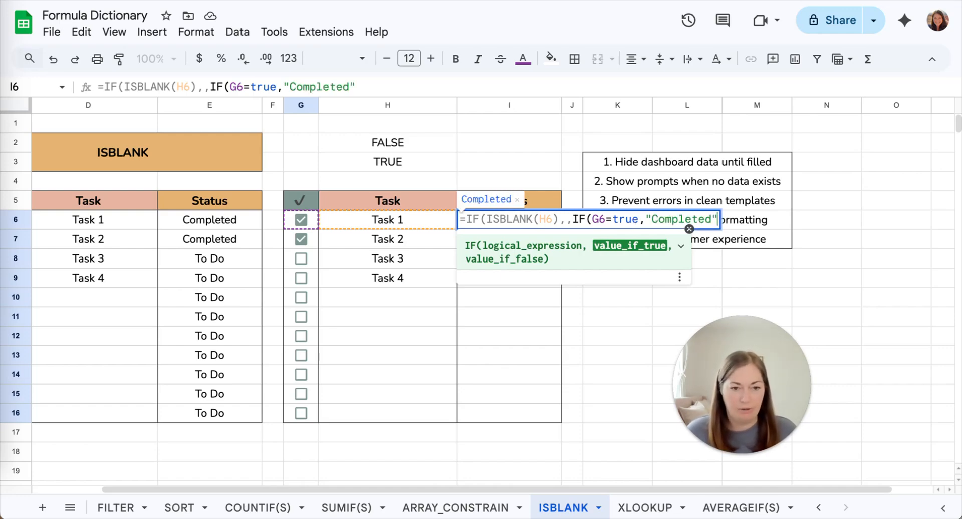
{"action": "type", "text": ","}
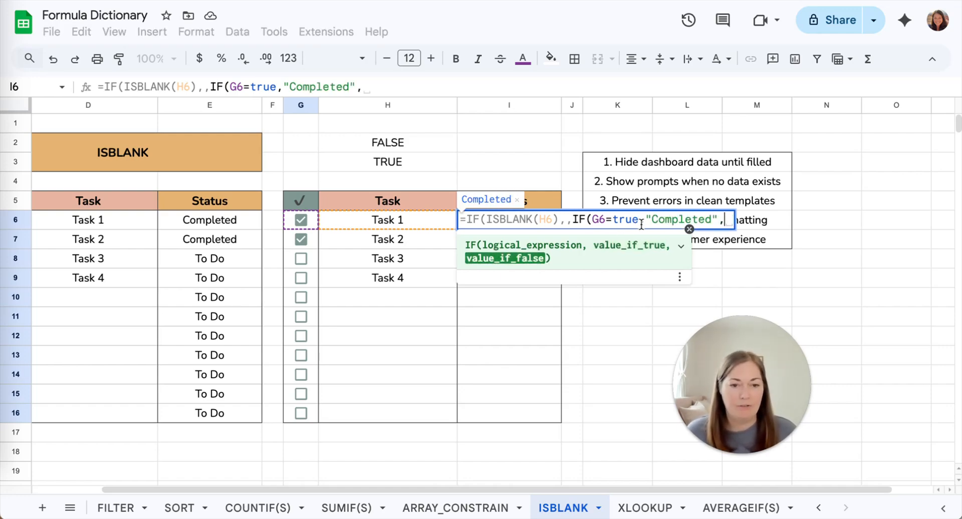
{"action": "key", "text": "BackSpace"}
{"action": "type", "text": "\"To Do\")"}
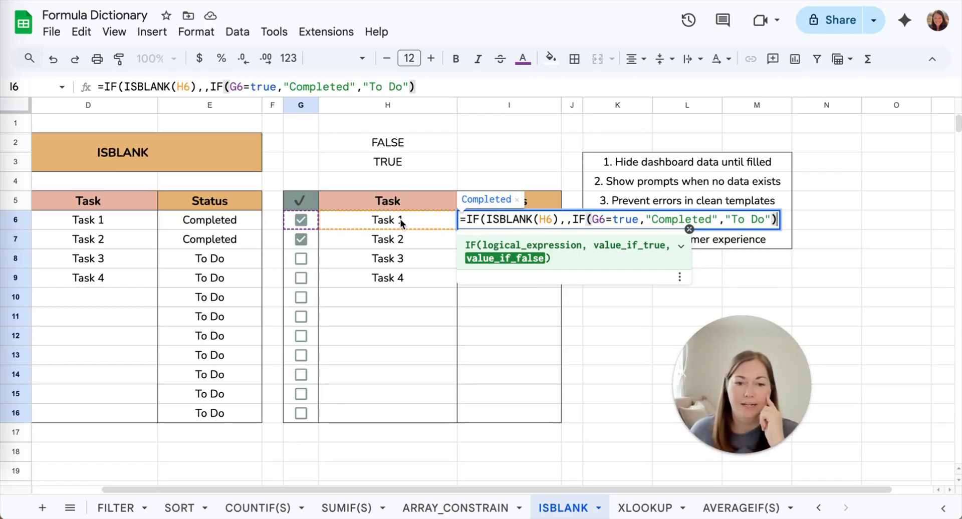
{"action": "left_click", "coordinate": [567, 220]}
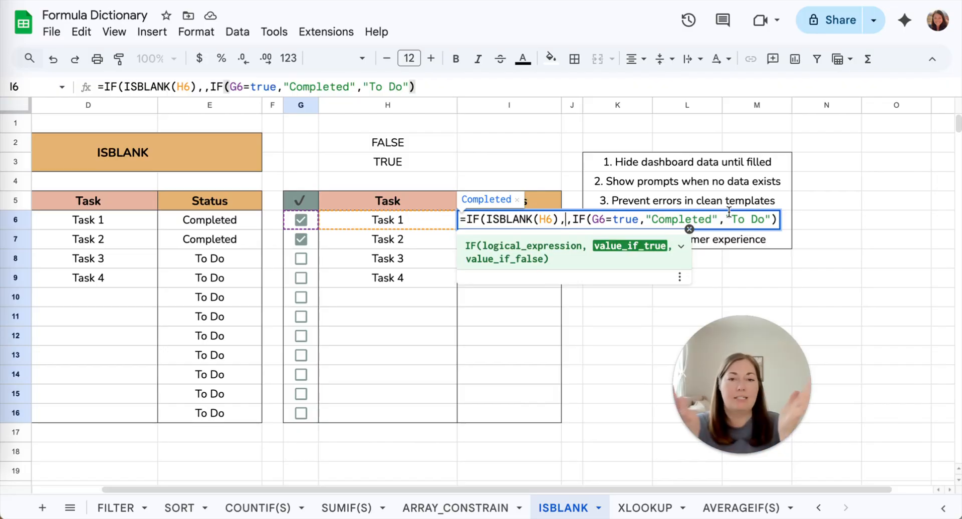
{"action": "key", "text": "Return"}
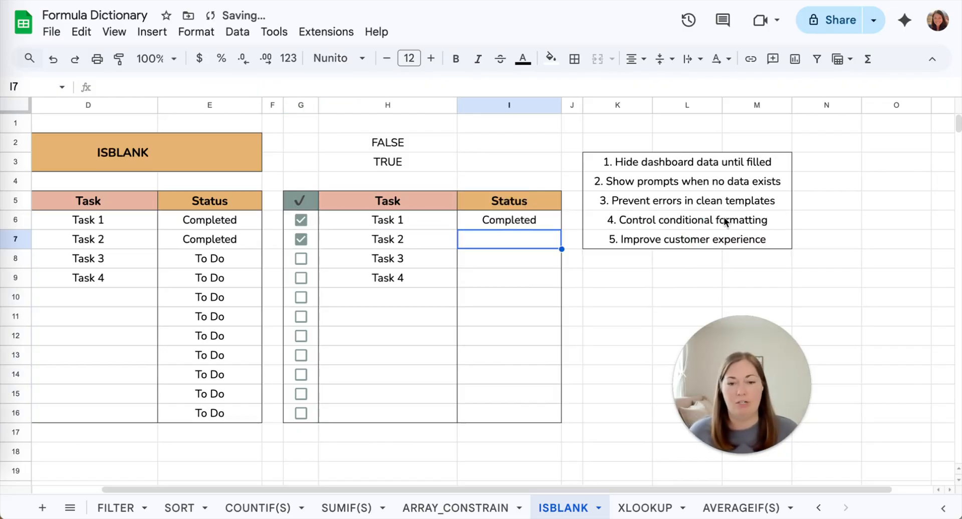
{"action": "left_click", "coordinate": [544, 222]}
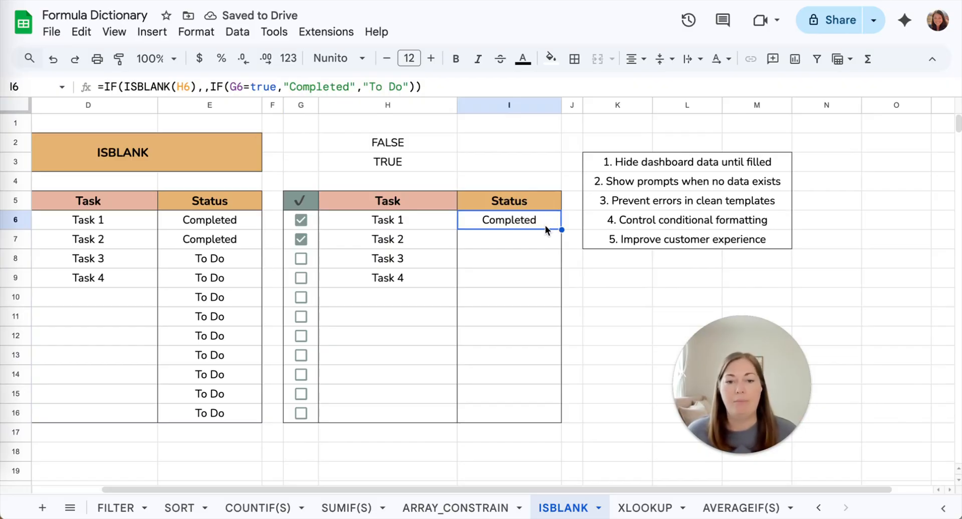
{"action": "left_click_drag", "start_coordinate": [561, 229], "coordinate": [559, 420]}
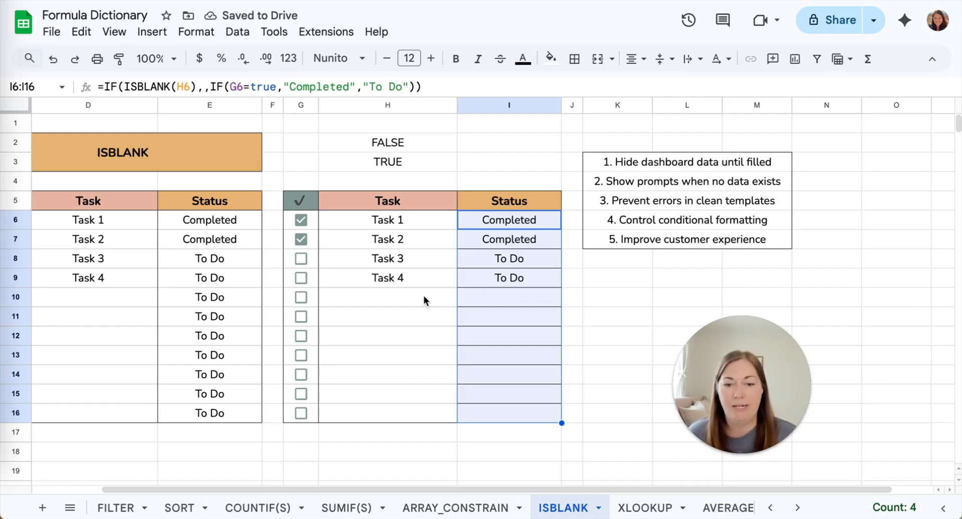
- Add Task 5 in H10, and check and uncheck its checkbox in G10 to test the status
{"action": "left_click", "coordinate": [389, 295]}
{"action": "type", "text": "Task 5"}
{"action": "key", "text": "Return"}
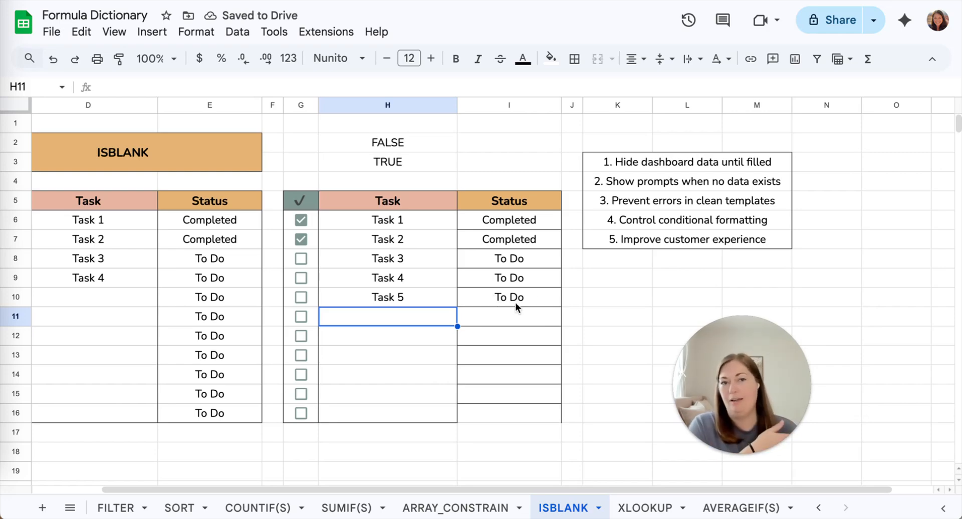
{"action": "left_click", "coordinate": [304, 297]}
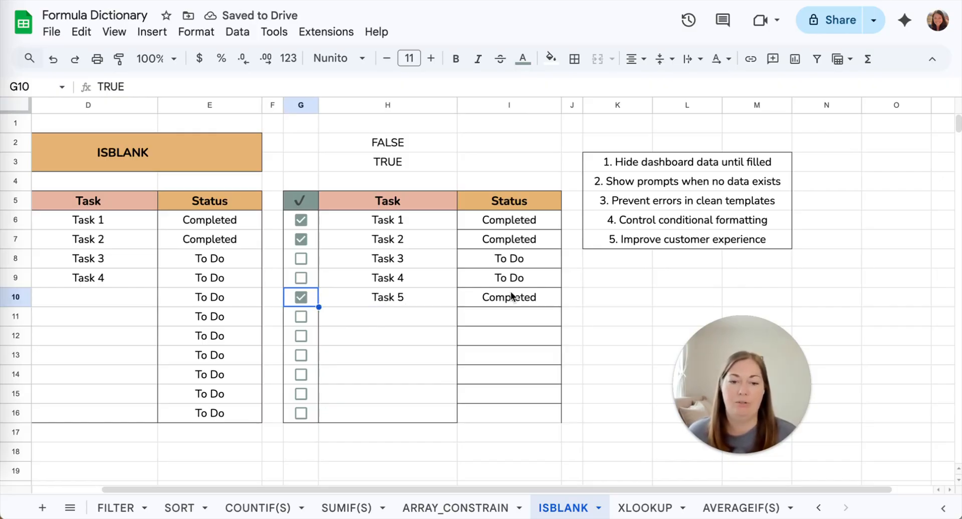
{"action": "left_click", "coordinate": [300, 299]}
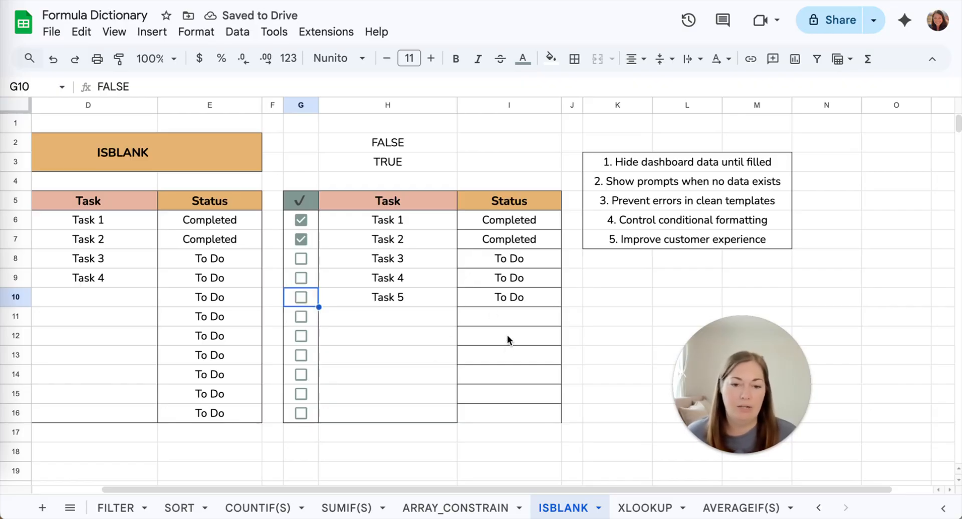
- Add Task 6 in H11 of the second task table
{"action": "left_click", "coordinate": [386, 300]}
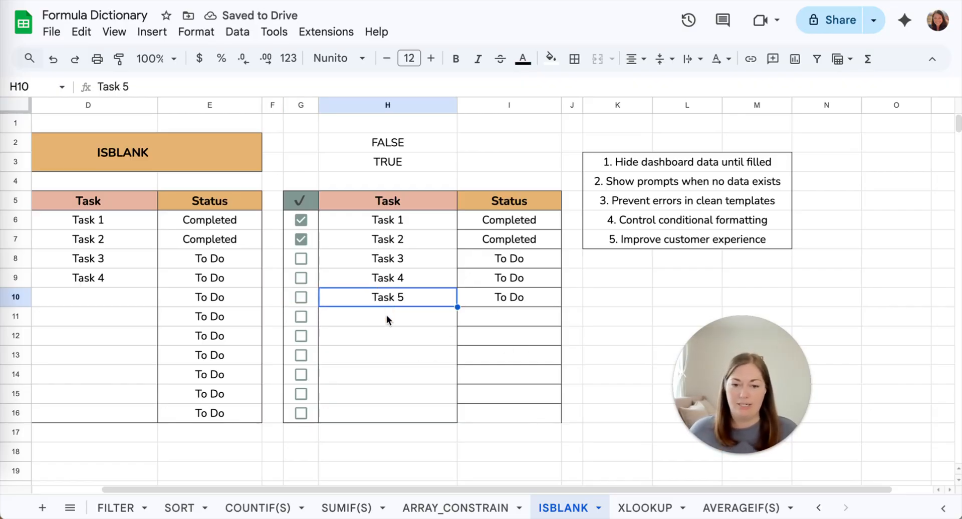
{"action": "left_click", "coordinate": [386, 317]}
{"action": "type", "text": "Task 6"}
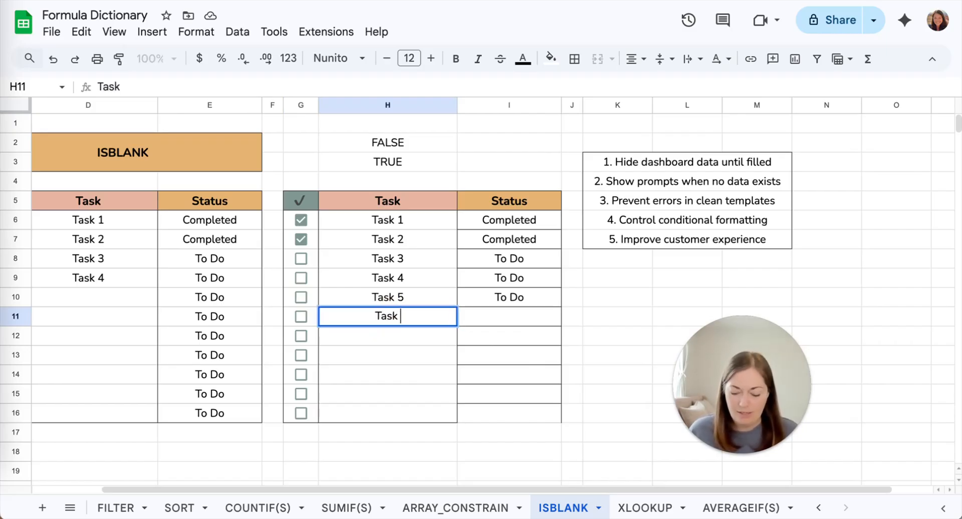
{"action": "key", "text": "Return"}
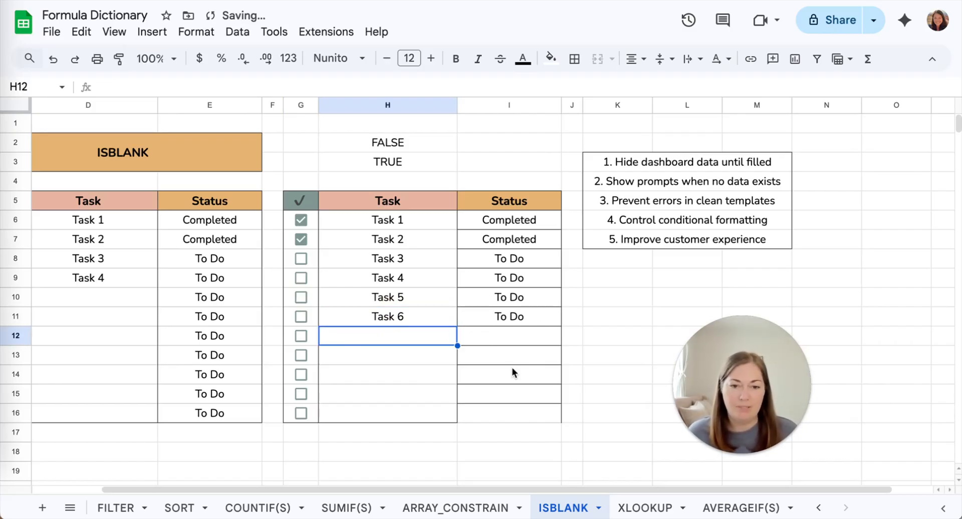
- Mark Task 6 as done with its checkbox in G11 of the second task table
{"action": "left_click", "coordinate": [301, 316]}
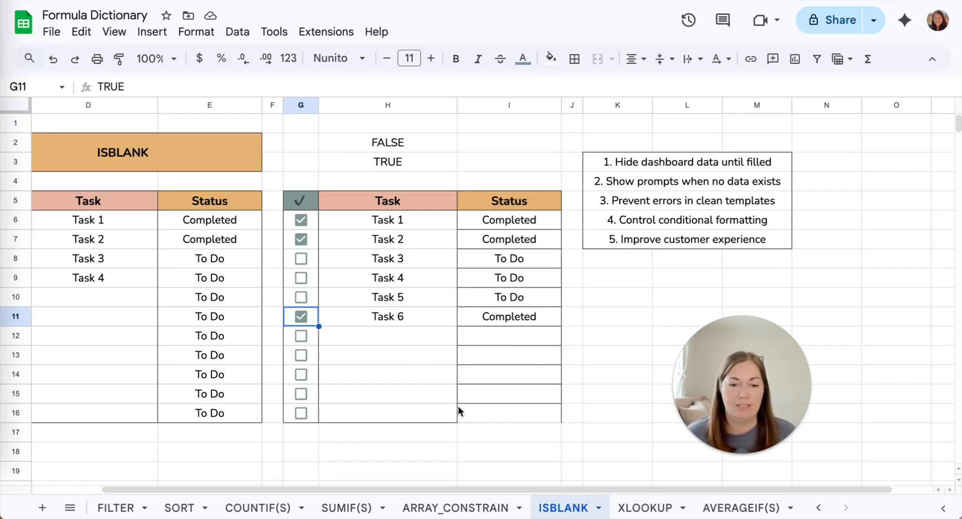
- Apply dark gray borders to all sides of the status cells I6:I16
{"action": "left_click", "coordinate": [524, 412]}
{"action": "left_click", "coordinate": [531, 226], "text": "shift"}
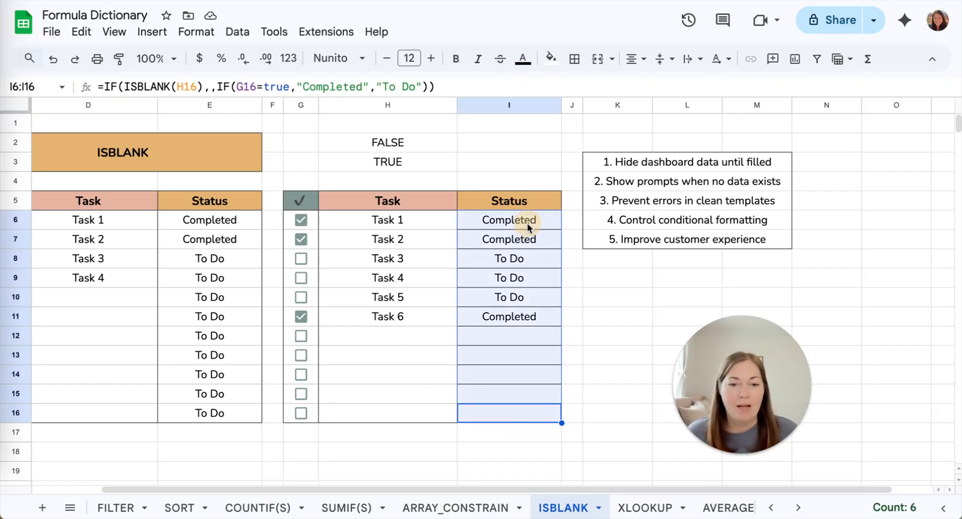
{"action": "left_click", "coordinate": [575, 59]}
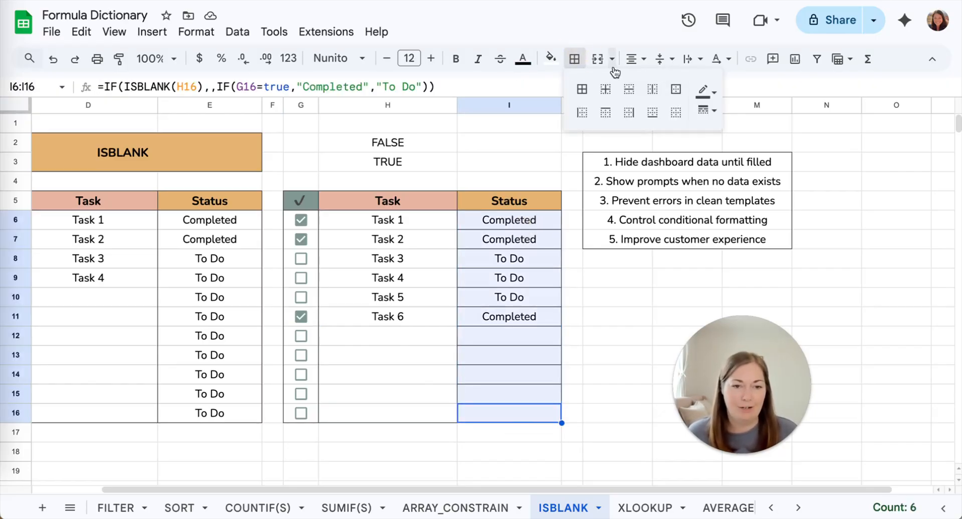
{"action": "left_click", "coordinate": [704, 90]}
{"action": "left_click", "coordinate": [726, 123]}
{"action": "left_click", "coordinate": [581, 89]}
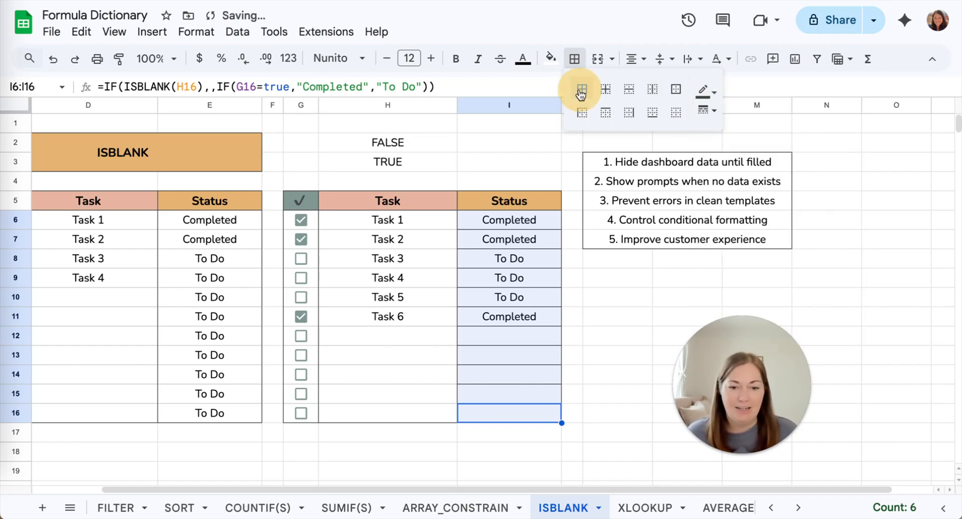
- Recolor the inner horizontal borders of the status cells I6:I16 light gray
{"action": "left_click", "coordinate": [552, 413]}
{"action": "left_click", "coordinate": [523, 224], "text": "shift"}
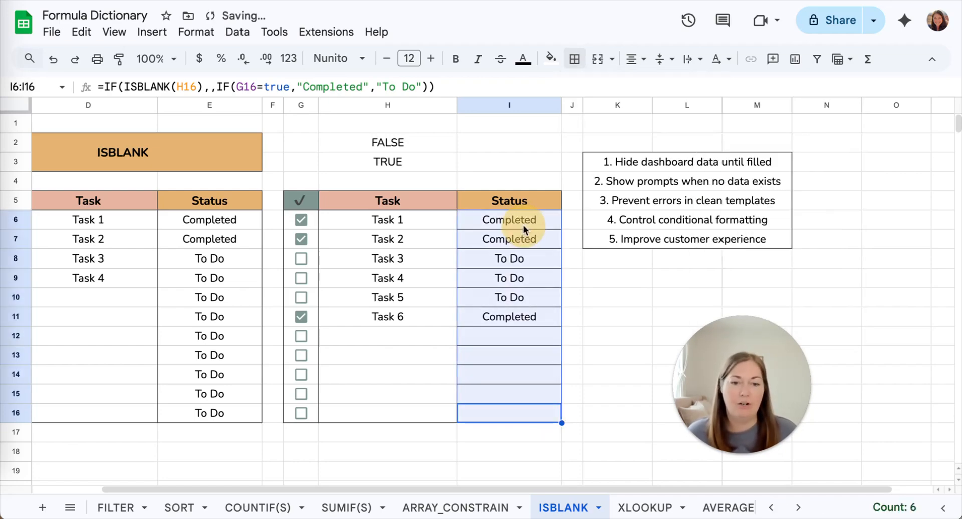
{"action": "left_click", "coordinate": [574, 61]}
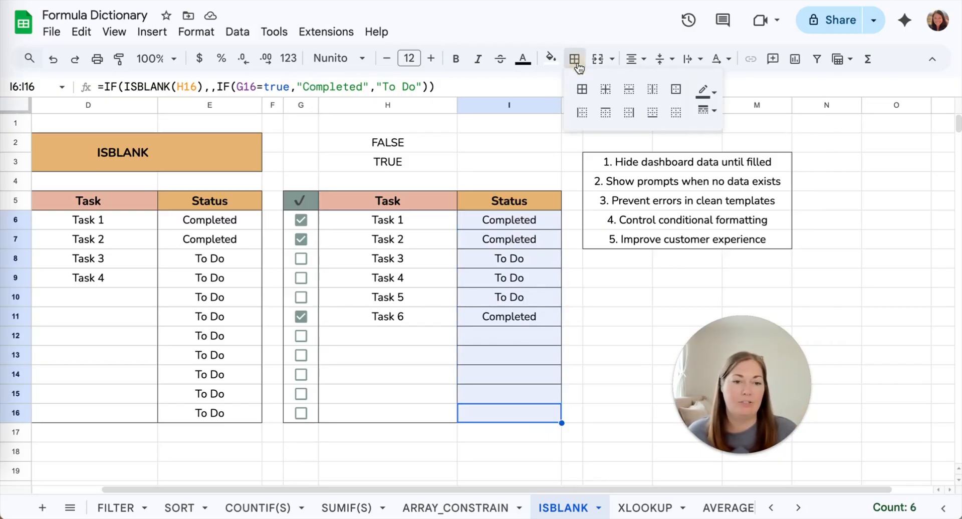
{"action": "left_click", "coordinate": [697, 92]}
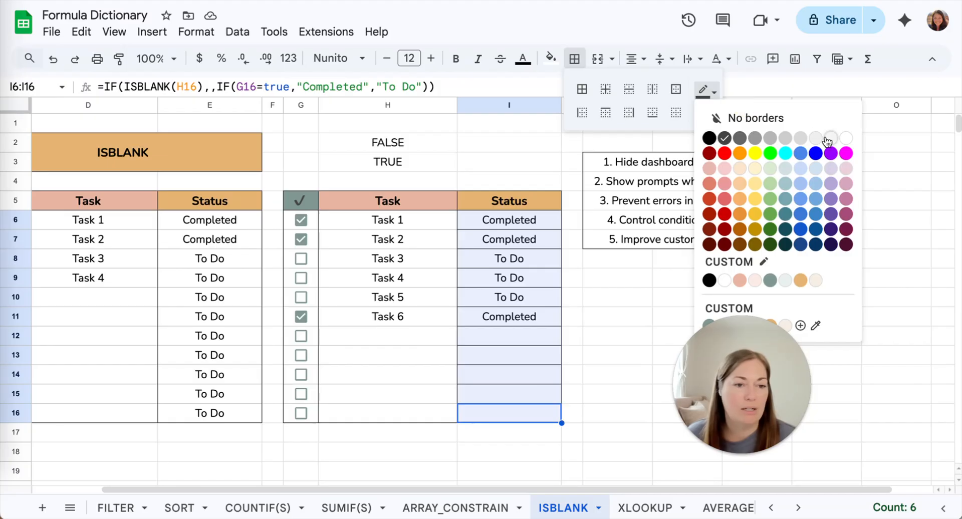
{"action": "left_click", "coordinate": [791, 142]}
{"action": "left_click", "coordinate": [629, 88]}
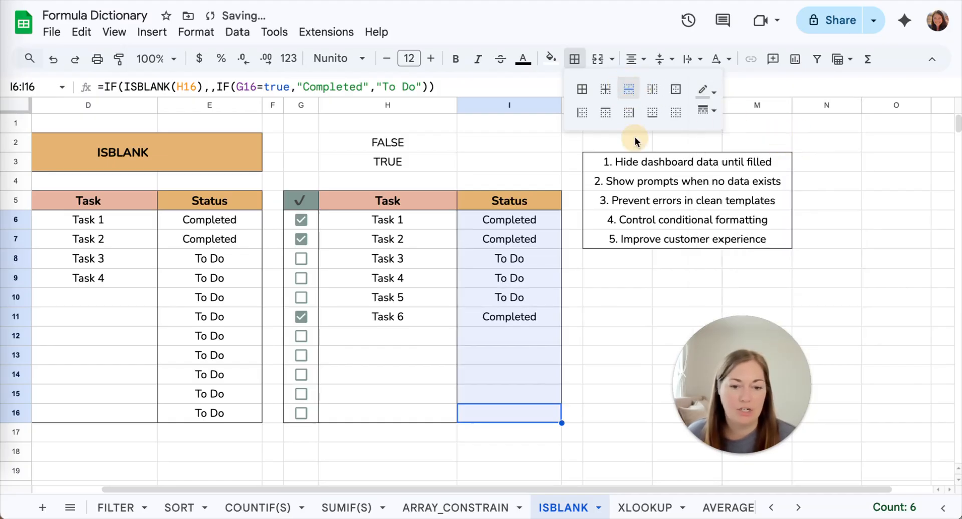
{"action": "left_click", "coordinate": [593, 338]}
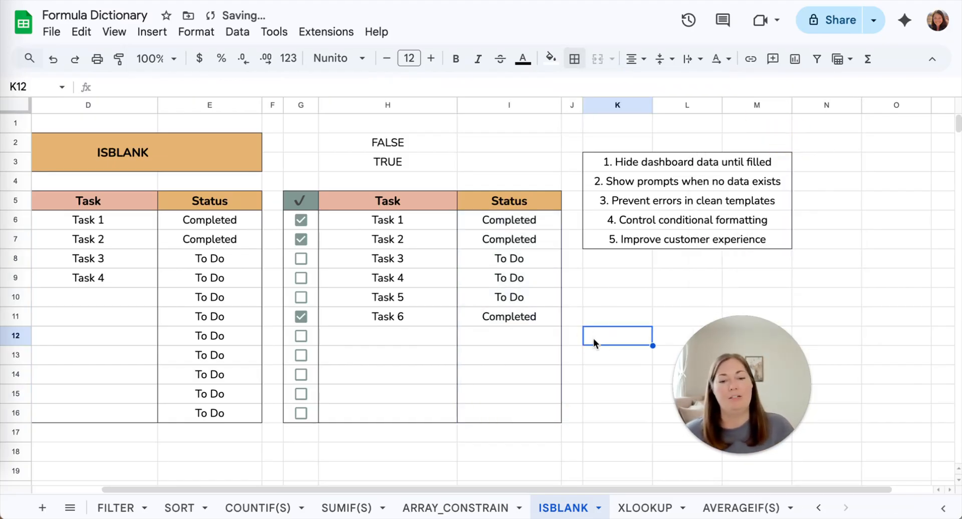
- Add Task 7 in H12 and clear Task 1 from H6 of the second task table
{"action": "left_click", "coordinate": [410, 343]}
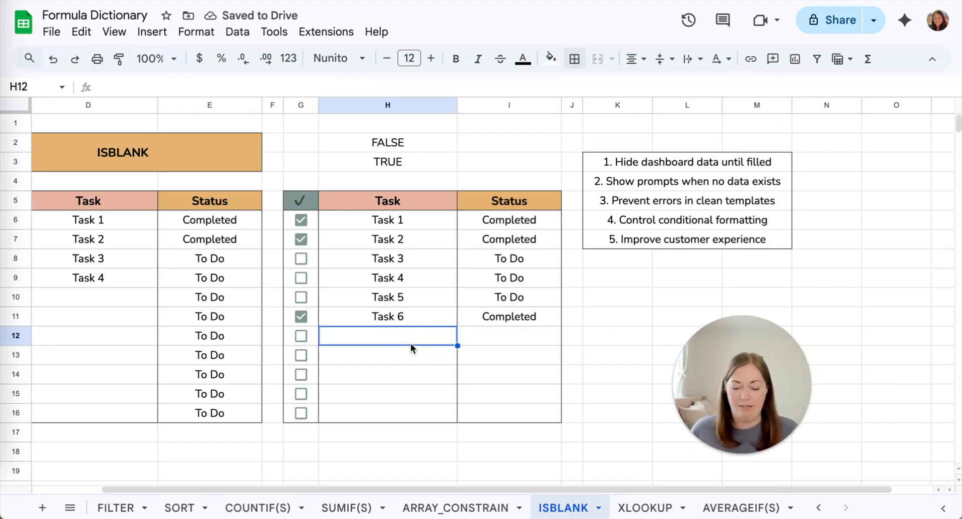
{"action": "type", "text": "Task "}
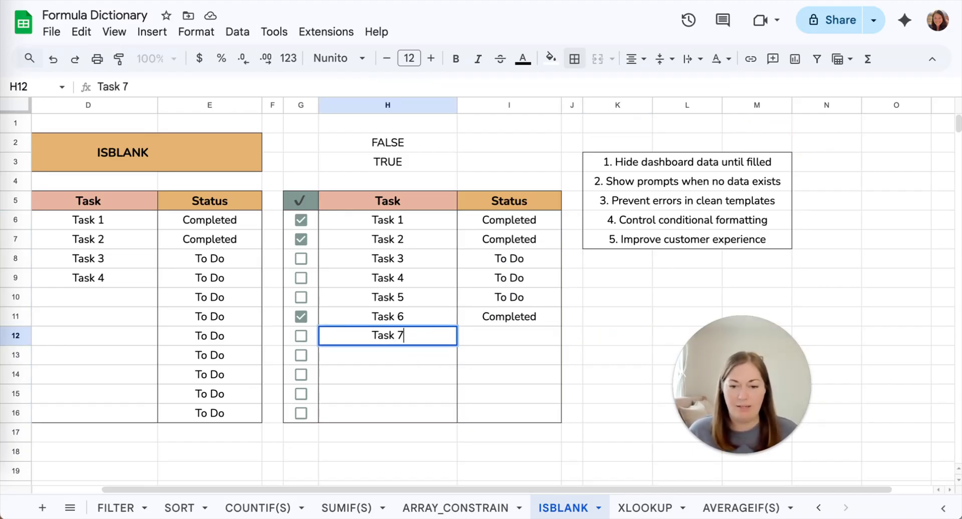
{"action": "type", "text": "7"}
{"action": "key", "text": "Return"}
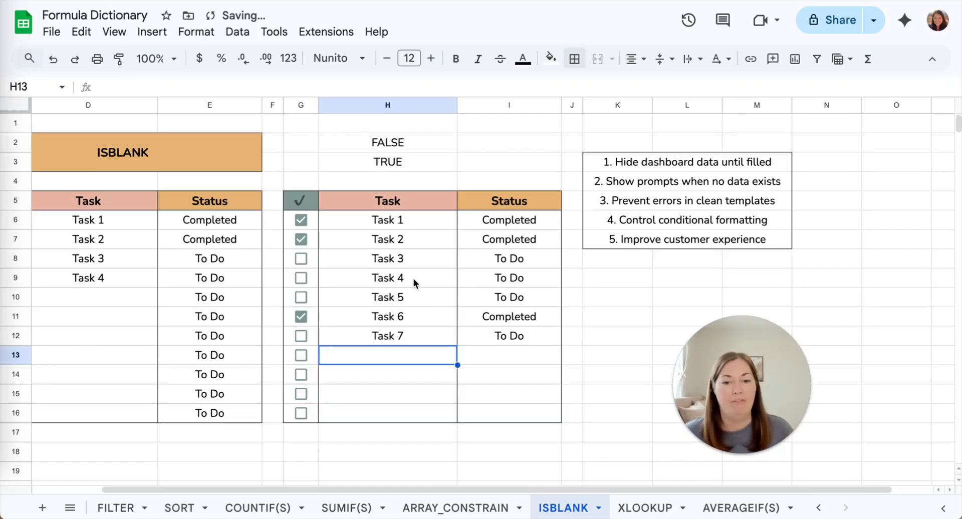
{"action": "left_click", "coordinate": [401, 224]}
{"action": "key", "text": "Delete"}
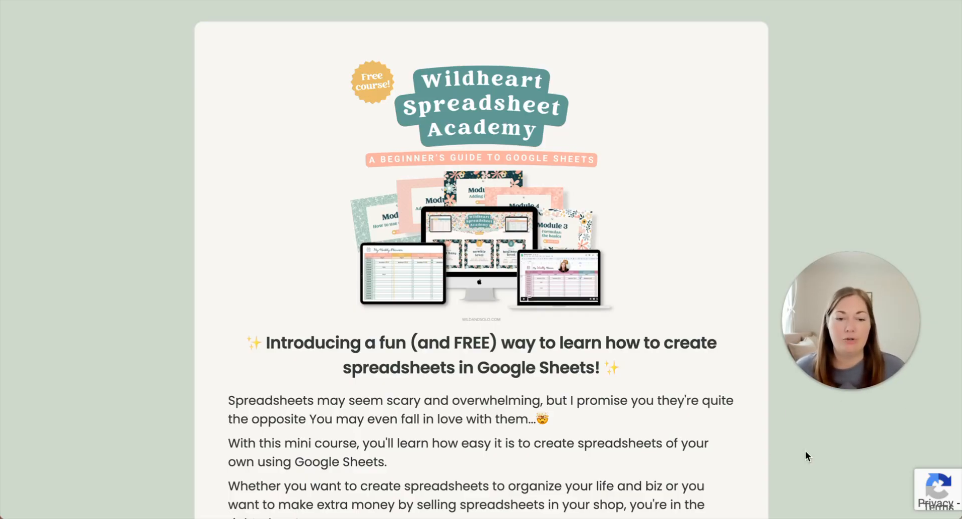
- Look through the free Wildheart Spreadsheet Academy course page in the browser, down to its bonus sections
{"action": "scroll", "coordinate": [671, 440], "scroll_direction": "down", "scroll_amount": 9}
{"action": "scroll", "coordinate": [671, 437], "scroll_direction": "down", "scroll_amount": 20}
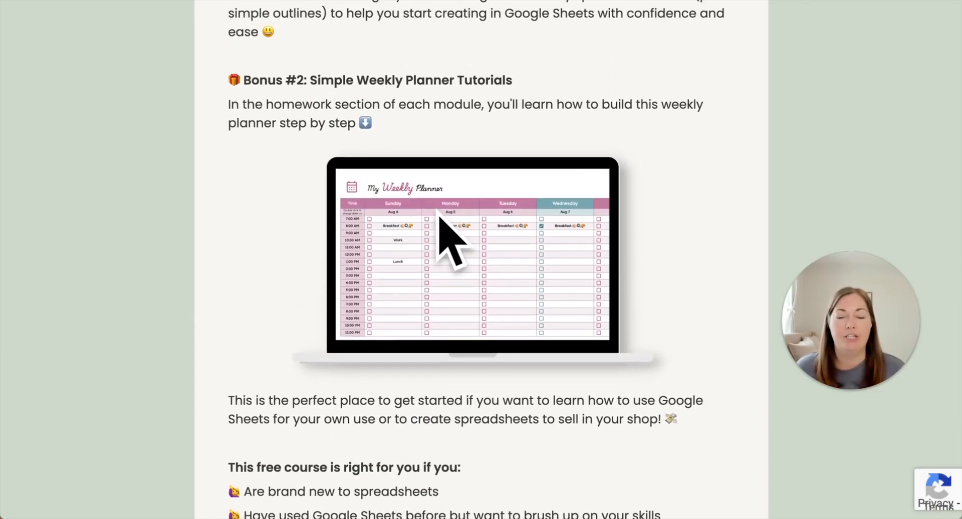
{"action": "scroll", "coordinate": [459, 311], "scroll_direction": "up", "scroll_amount": 1}
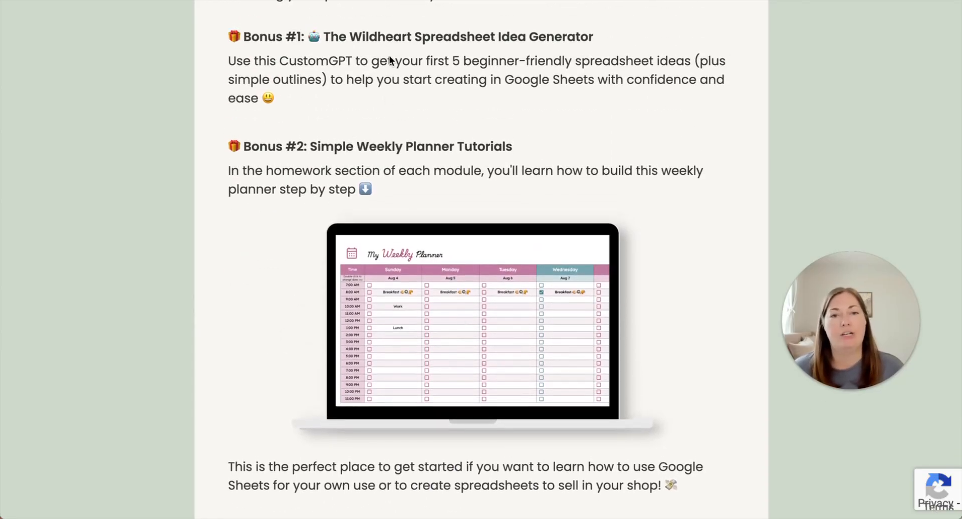